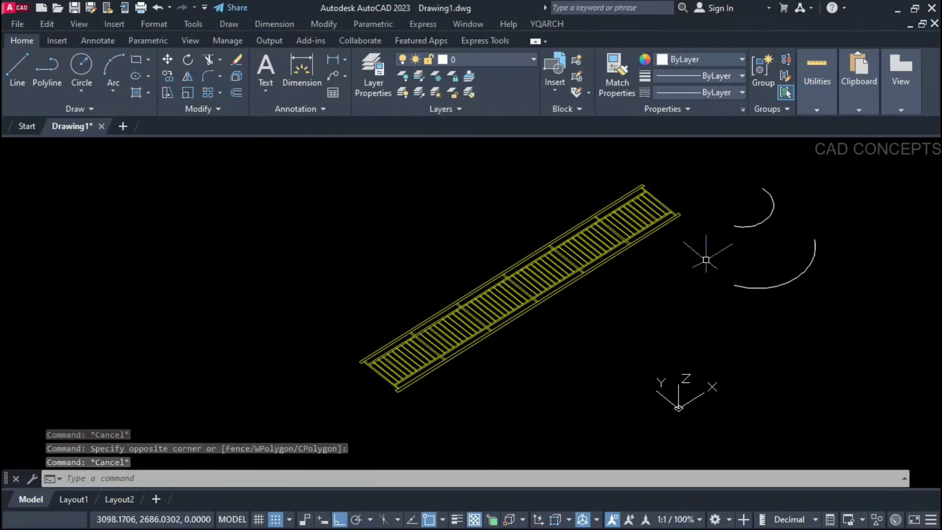
Step: Bend a copy of the straight railing between the two arcs using 2 Curves Transform at Auto precision
double_click(561, 263)
drag(358, 427, 717, 175)
key(Return)
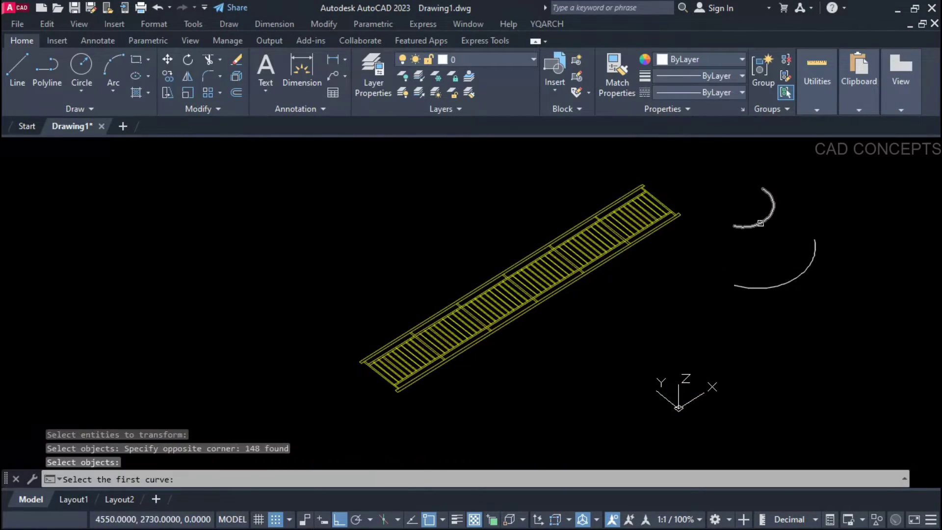
key(Return)
scroll(669, 311, up, 5)
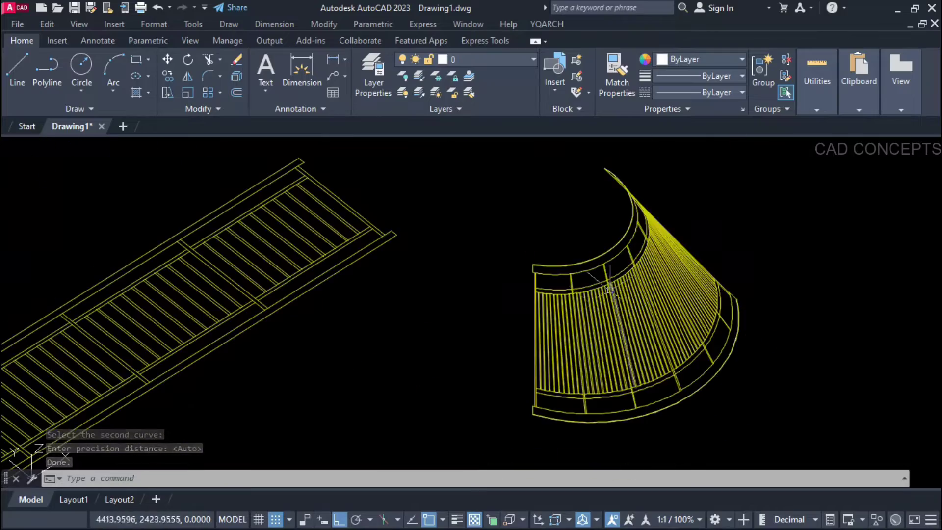
Step: Turn on the grid and inspect the curved railing with 3DORBIT
click(258, 519)
text(3DO)
key(Return)
drag(490, 326, 652, 311)
key(Escape)
shift+middle_drag(653, 311, 665, 330)
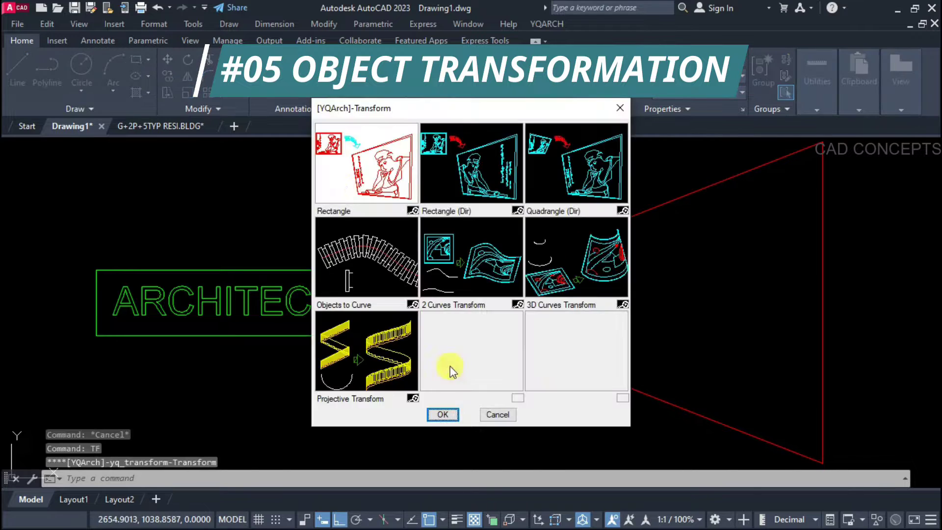
Step: Project the ARCHITECTURE text into the red trapezoid with Quadrangle (Dir) transform
click(441, 412)
click(81, 248)
click(444, 353)
key(Return)
click(480, 299)
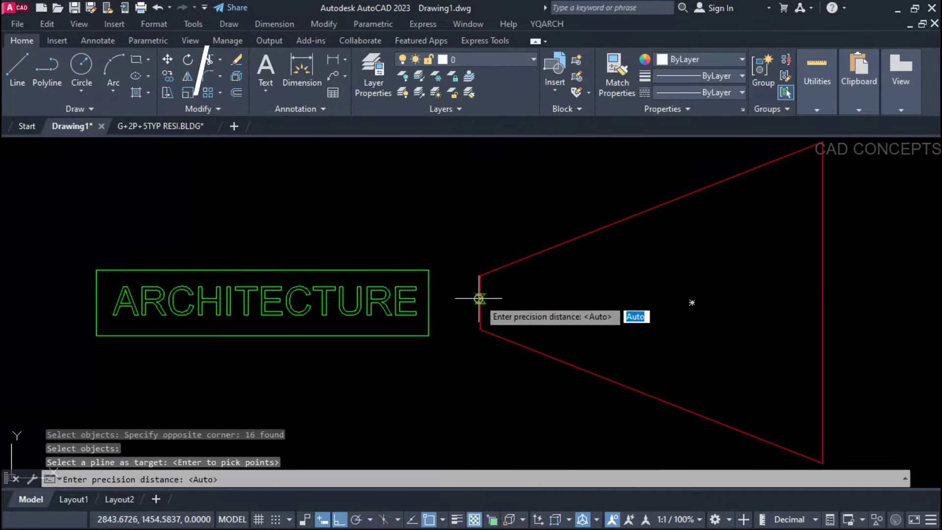
key(Return)
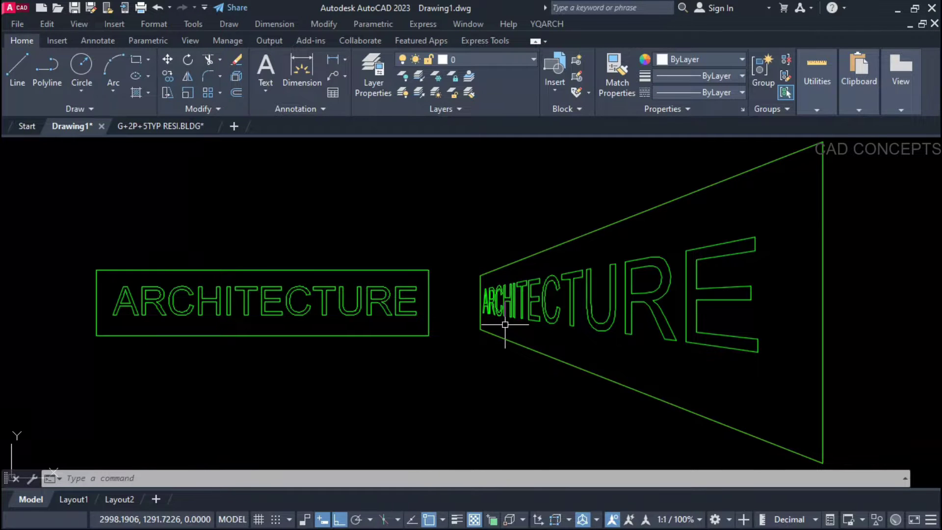
scroll(505, 324, up, 5)
scroll(761, 337, down, 5)
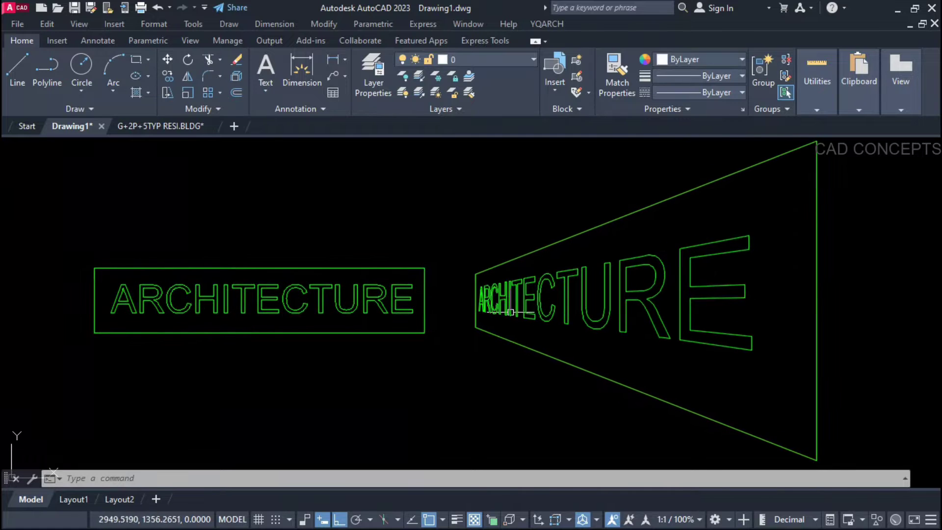
Step: Erase the perspective text copy and move the outline's left edge right to narrow it
click(441, 219)
click(772, 423)
text(e)
key(Return)
click(537, 311)
click(664, 311)
Step: Re-run TF Quadrangle (Dir) to project ARCHITECTURE into the narrower trapezoid outline
text(tf)
key(Return)
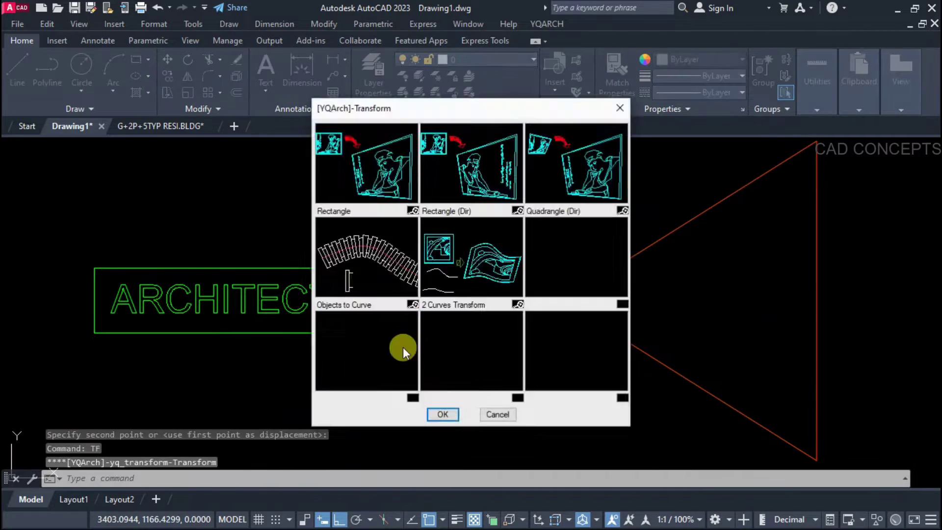
double_click(366, 162)
click(84, 255)
click(437, 344)
key(Return)
click(604, 299)
key(Return)
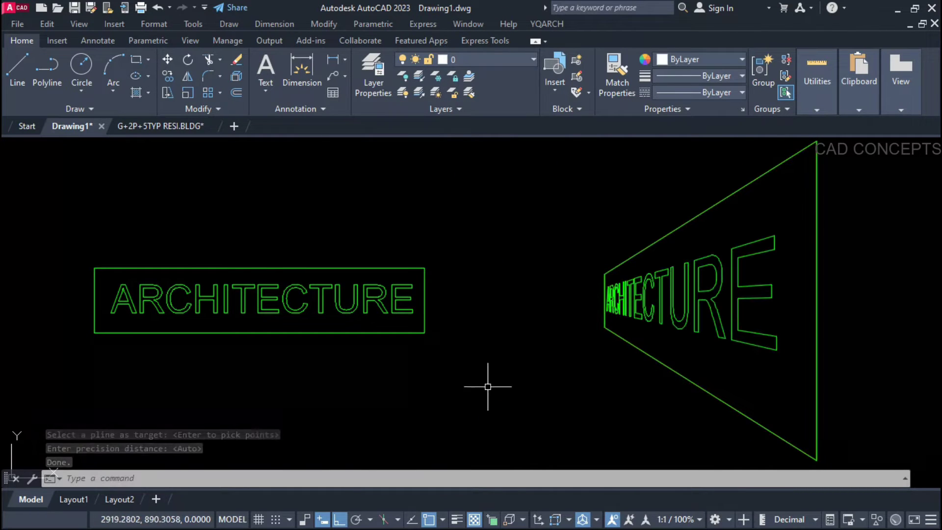
scroll(525, 237, up, 5)
scroll(525, 237, down, 6)
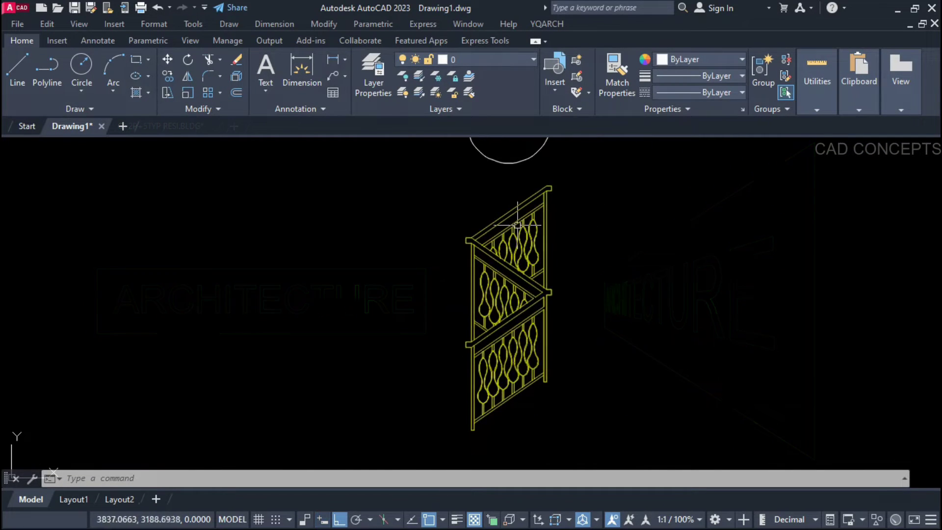
Step: Start the Objects to Curve transform with the flat railing panel selected
scroll(511, 319, down, 3)
click(547, 259)
key(Escape)
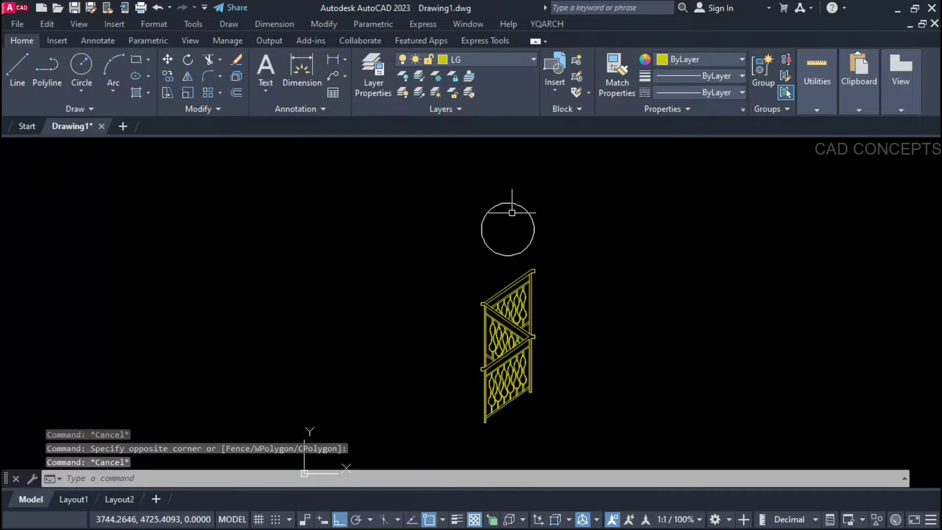
text(tf)
key(Return)
click(443, 414)
click(560, 253)
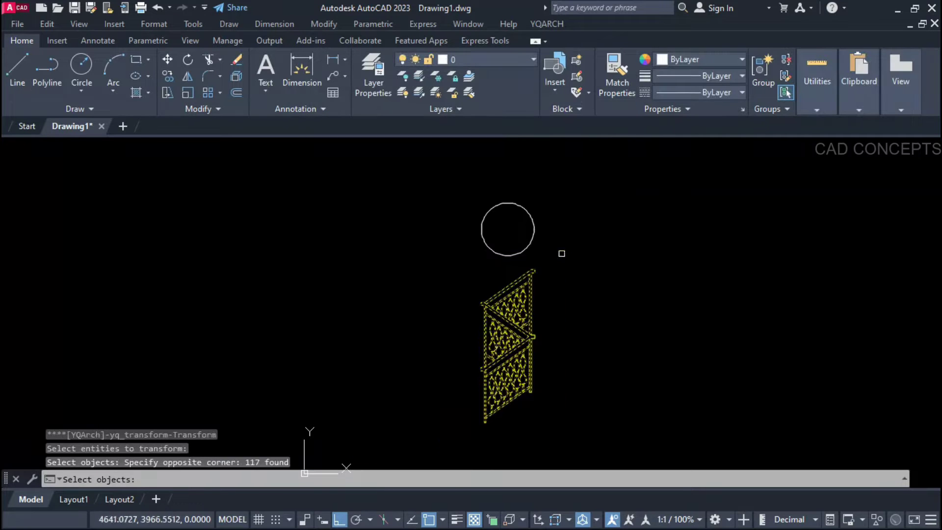
key(Return)
Step: Wrap the panel around the circle by setting the projective position and two precision points
click(417, 230)
click(522, 403)
click(522, 403)
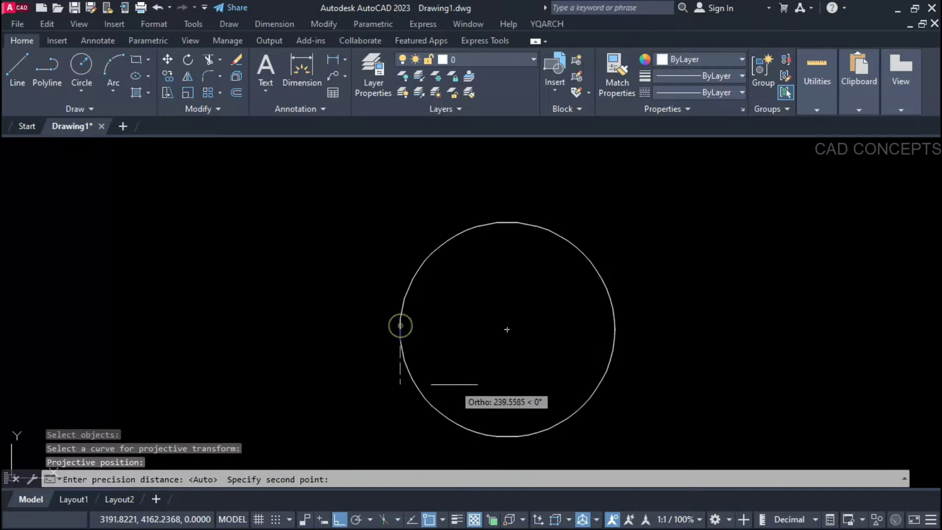
click(399, 330)
Step: Window-select the wrapped railing to check it, then clear the selection
click(423, 422)
click(589, 159)
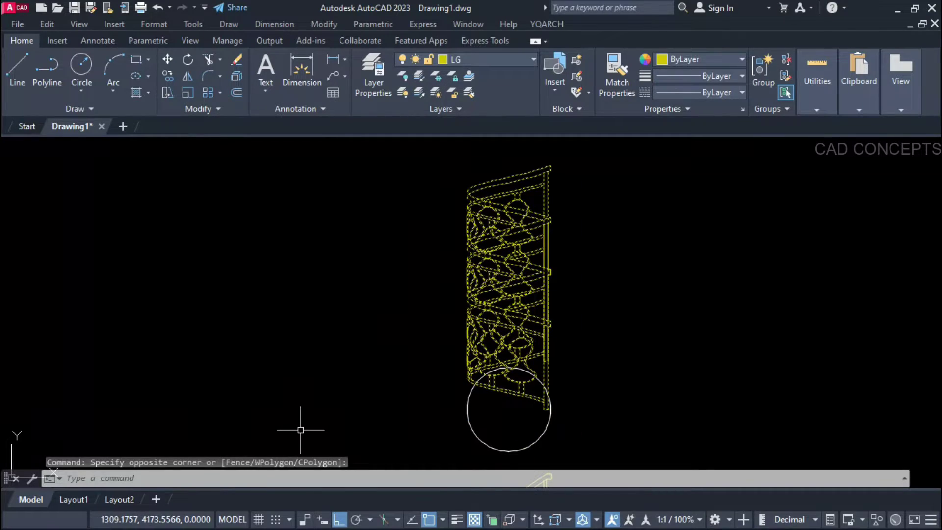
key(Escape)
scroll(301, 430, down, 3)
scroll(427, 337, up, 3)
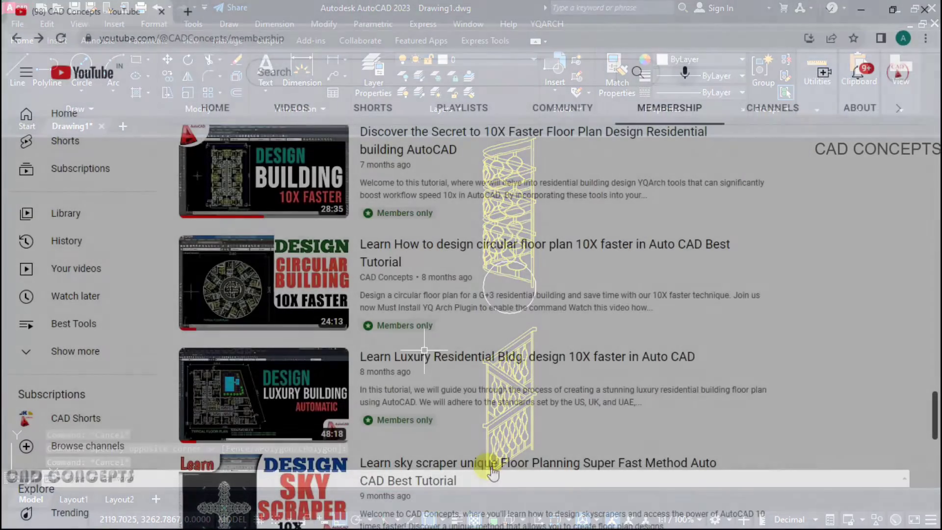
scroll(493, 472, up, 3)
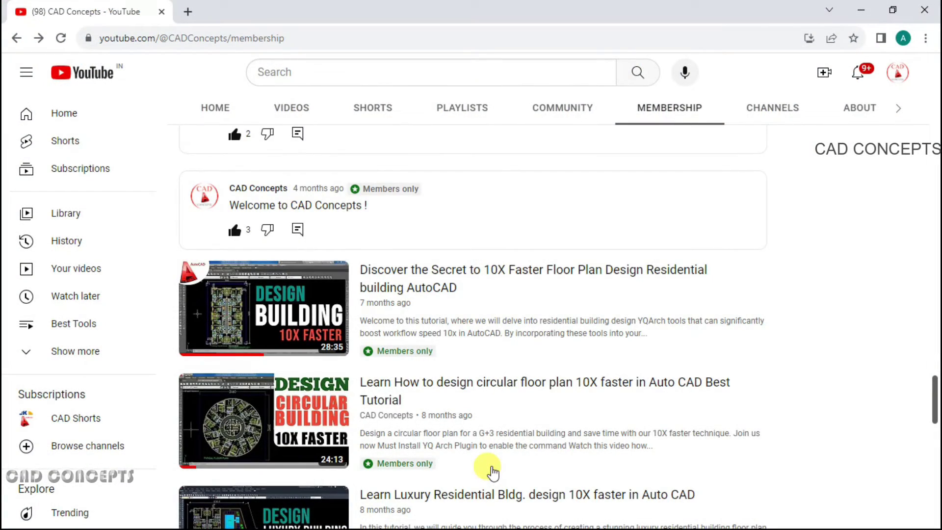
scroll(491, 470, up, 5)
scroll(491, 470, down, 5)
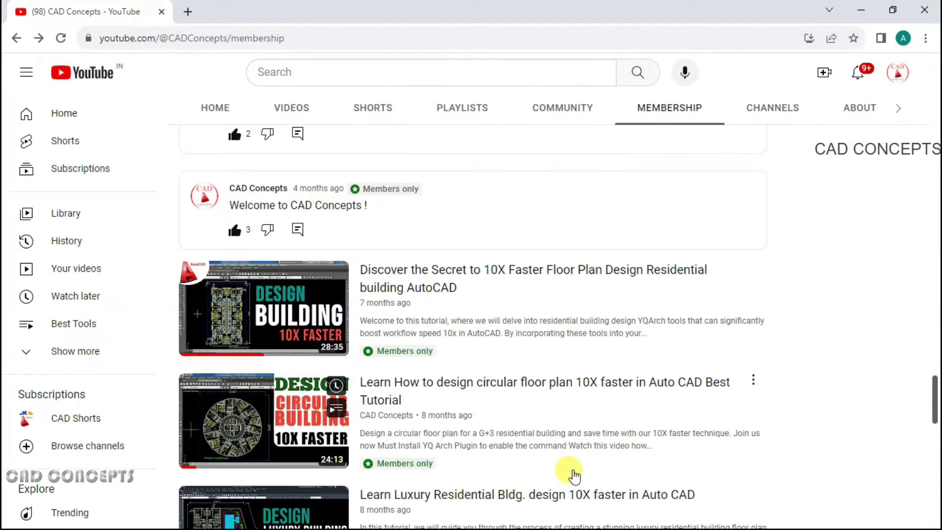
scroll(573, 476, down, 3)
scroll(530, 474, up, 10)
scroll(492, 473, down, 15)
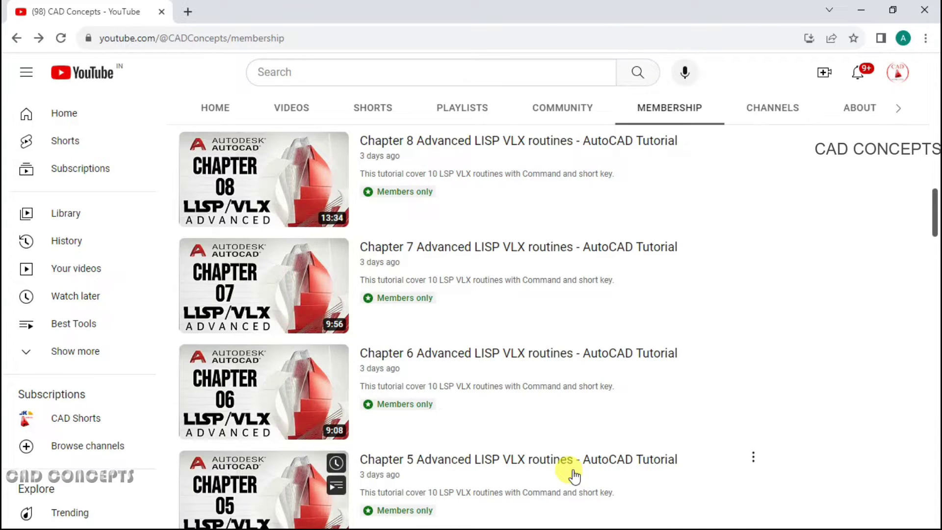
scroll(490, 467, up, 5)
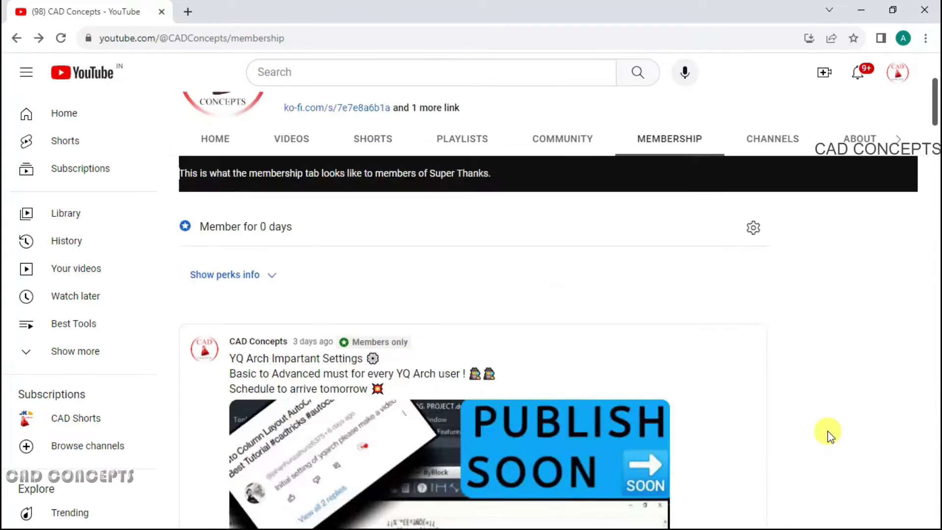
scroll(572, 474, down, 15)
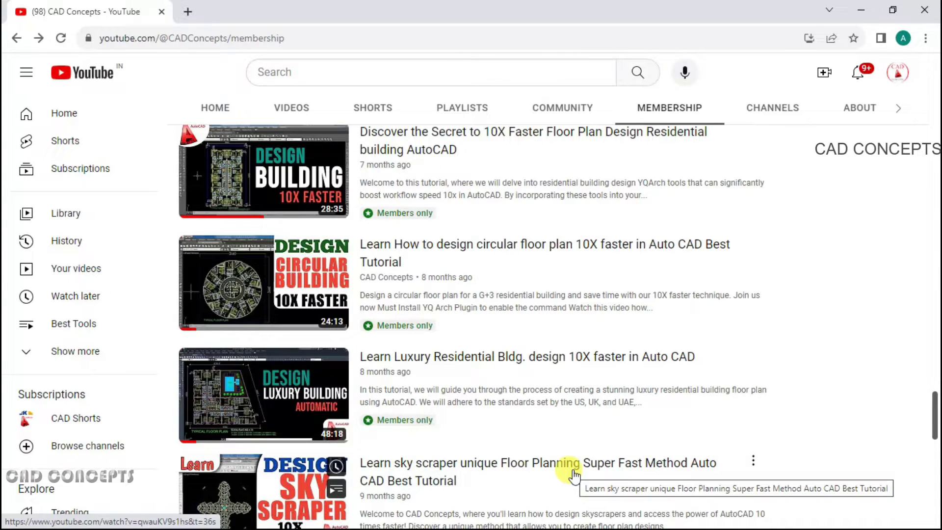
scroll(574, 473, up, 10)
scroll(574, 473, down, 8)
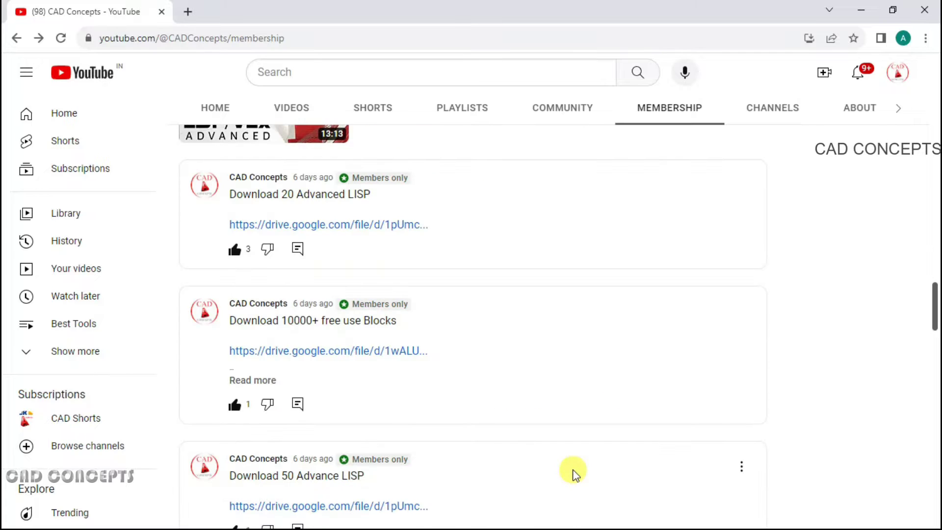
scroll(575, 474, up, 7)
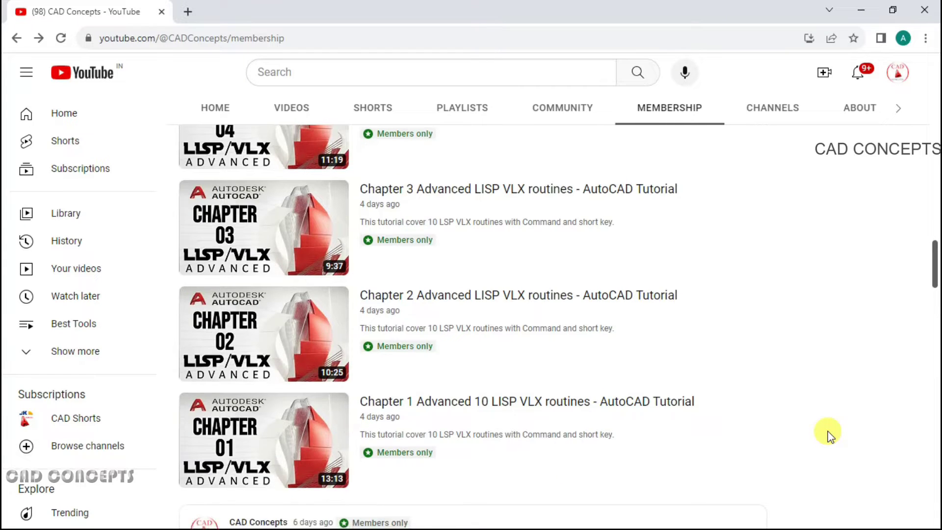
scroll(826, 435, down, 15)
scroll(826, 435, down, 7)
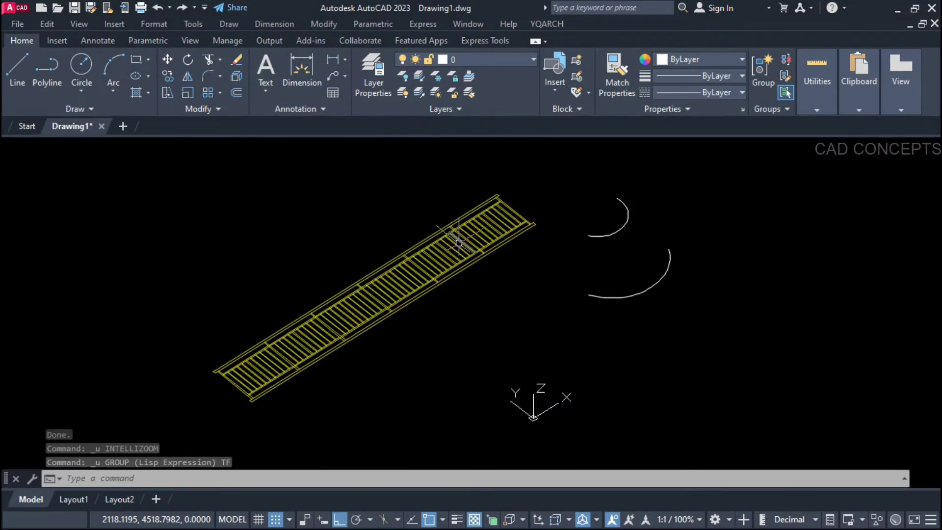
scroll(459, 243, up, 3)
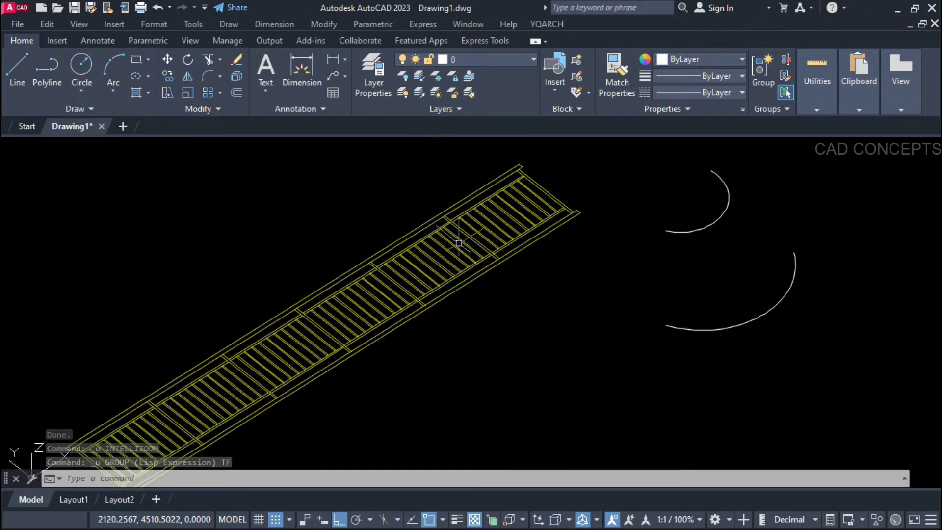
mouse_move(595, 241)
middle_down()
mouse_move(651, 255)
mouse_move(715, 235)
middle_up()
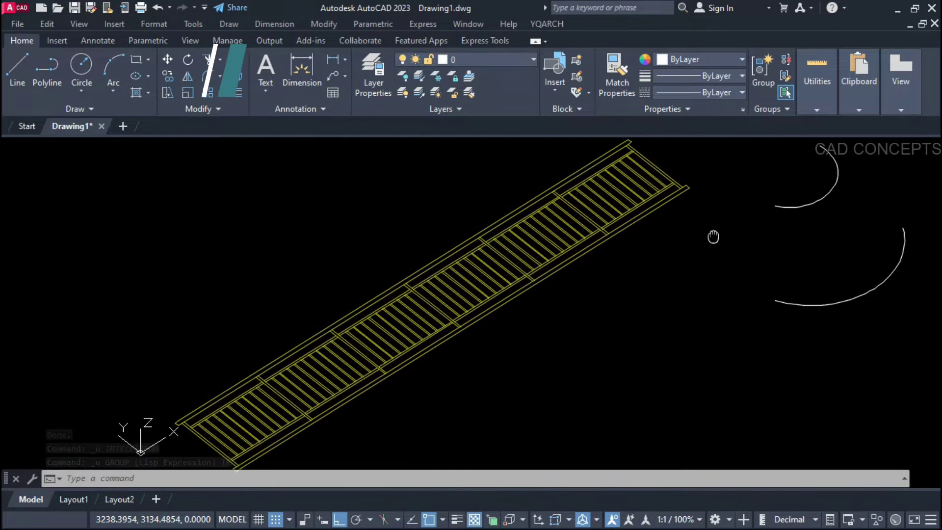
key(Escape)
click(904, 178)
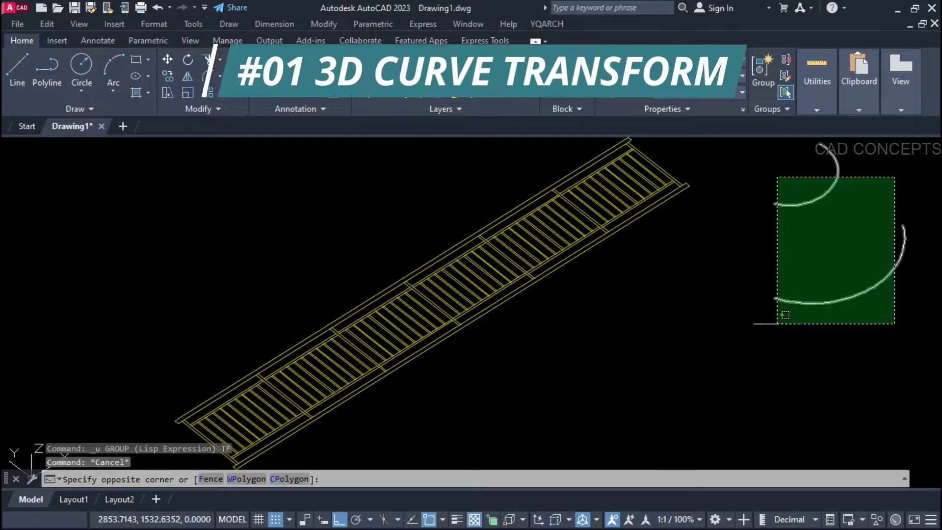
click(778, 320)
key(Escape)
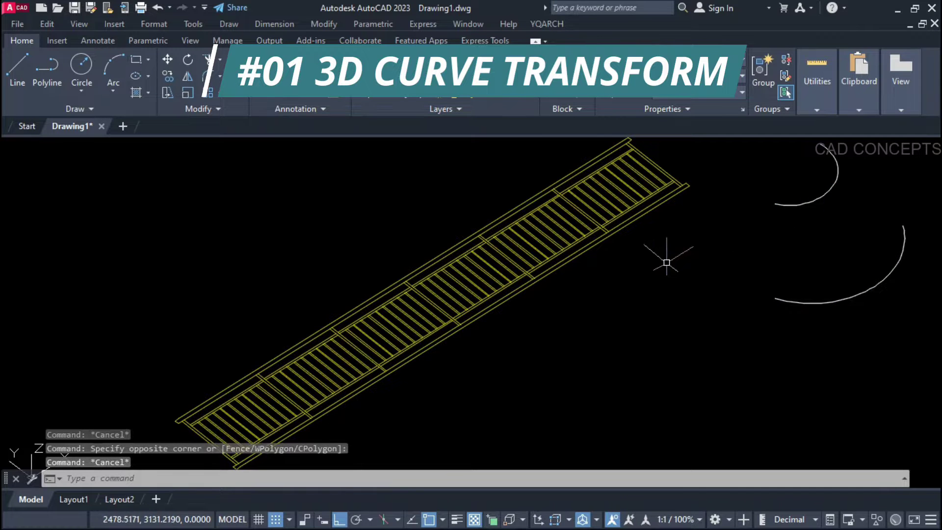
scroll(665, 263, down, 2)
click(270, 180)
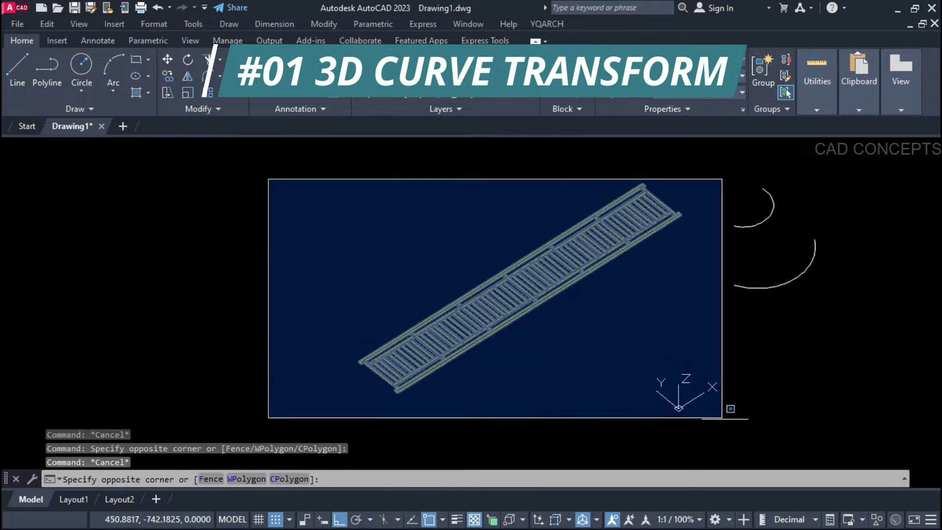
click(751, 444)
key(Escape)
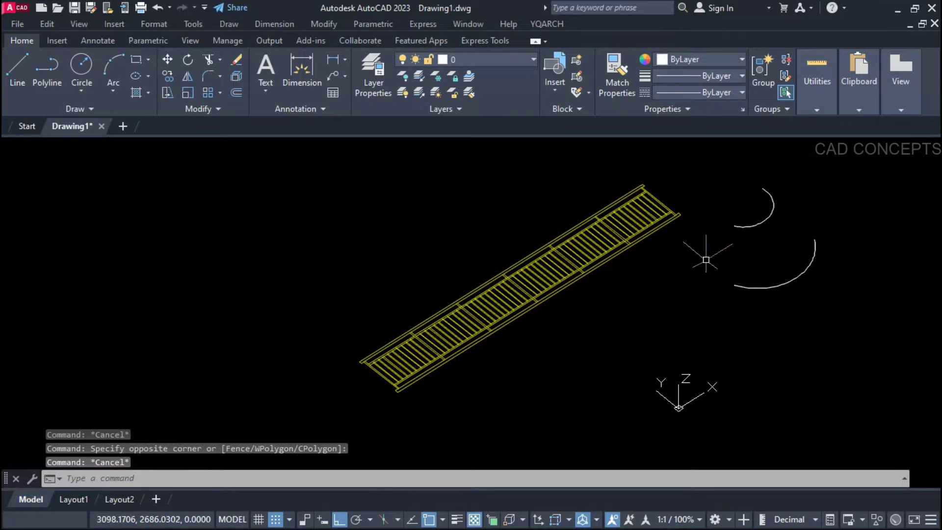
text(TF)
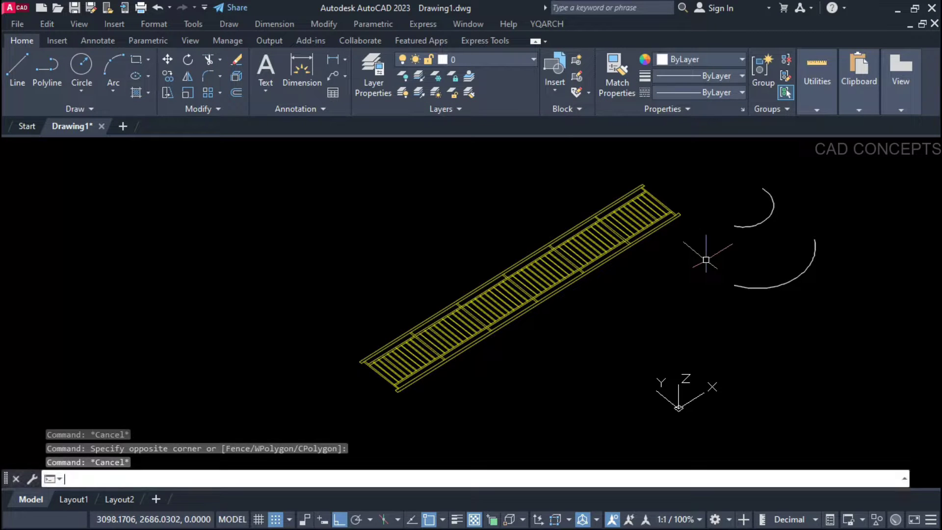
Step: Choose 3D Curves Transform and window-select the whole straight railing
key(Return)
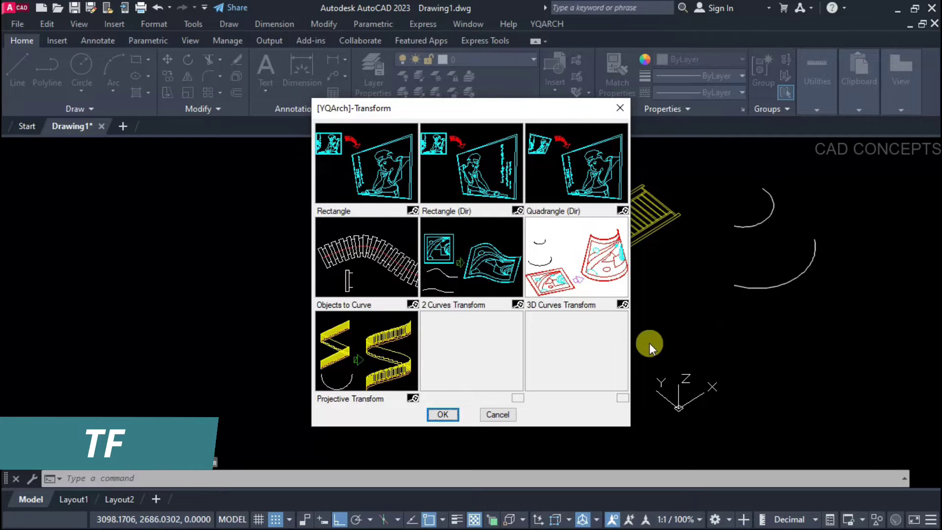
click(563, 263)
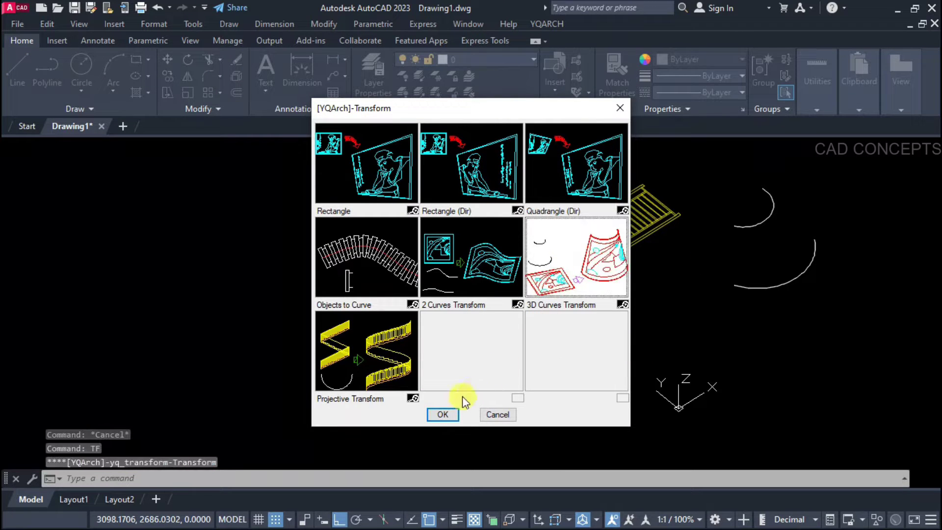
click(438, 415)
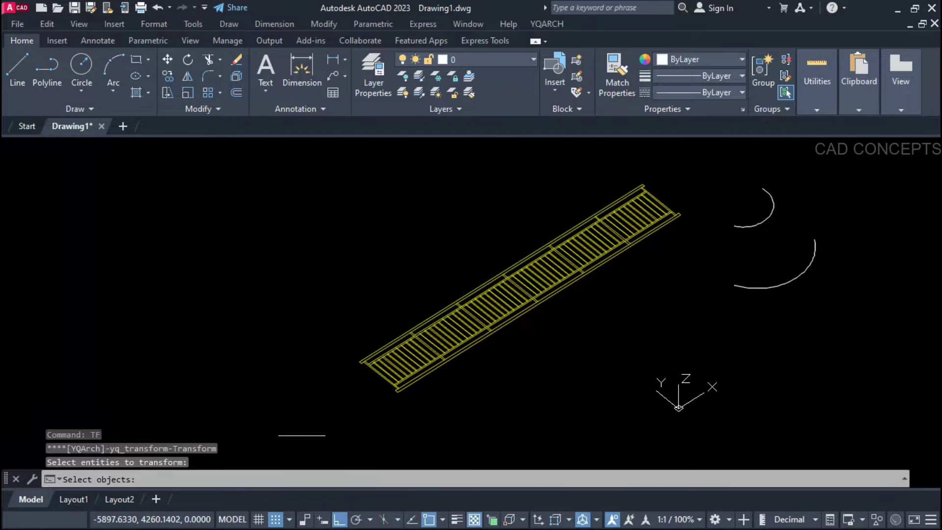
click(302, 435)
click(706, 175)
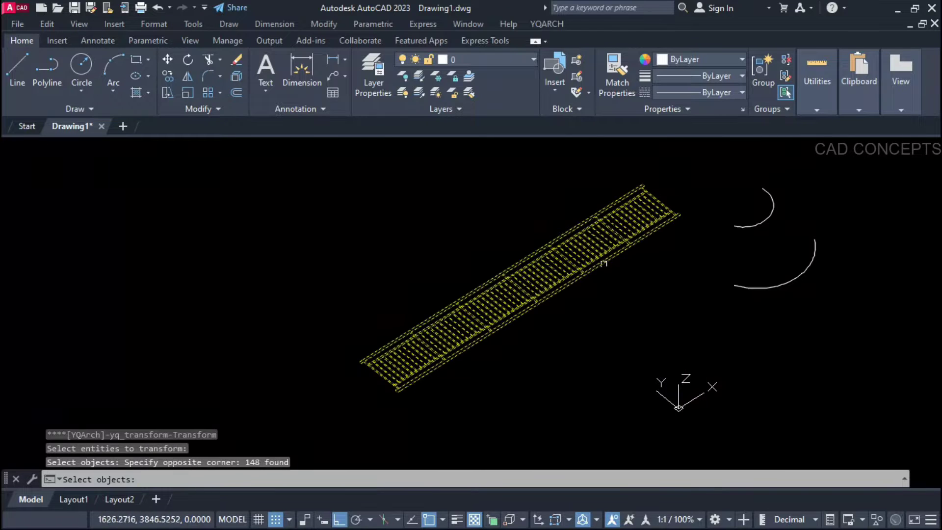
key(Return)
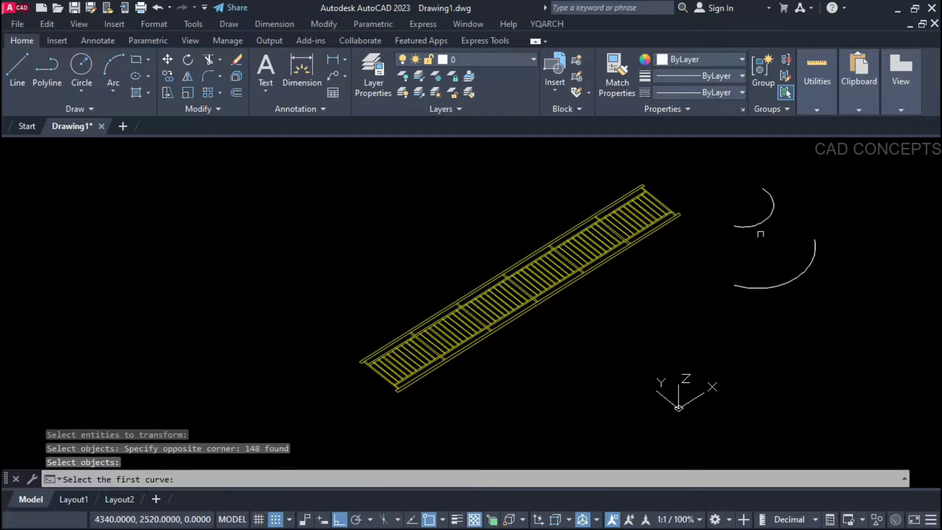
Step: Bend the railing between the upper and lower arcs at Auto precision, then show the grid
click(760, 223)
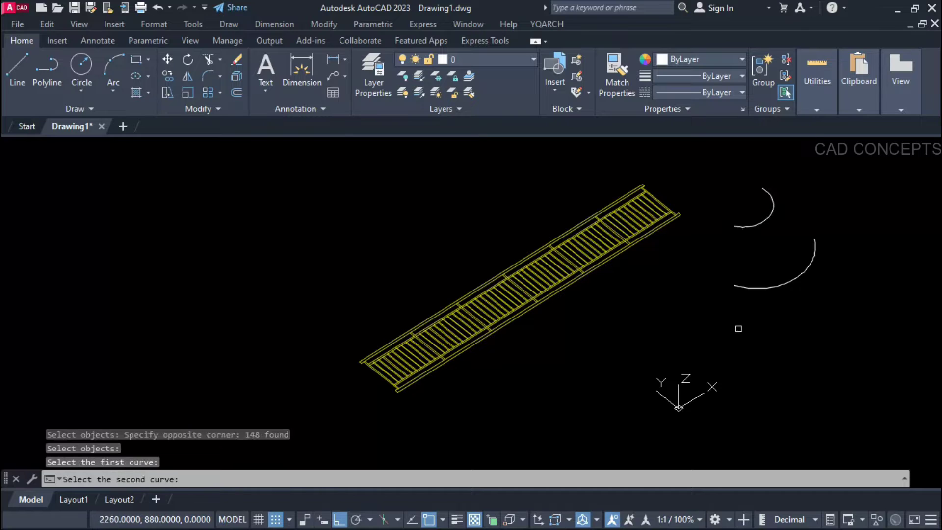
click(781, 287)
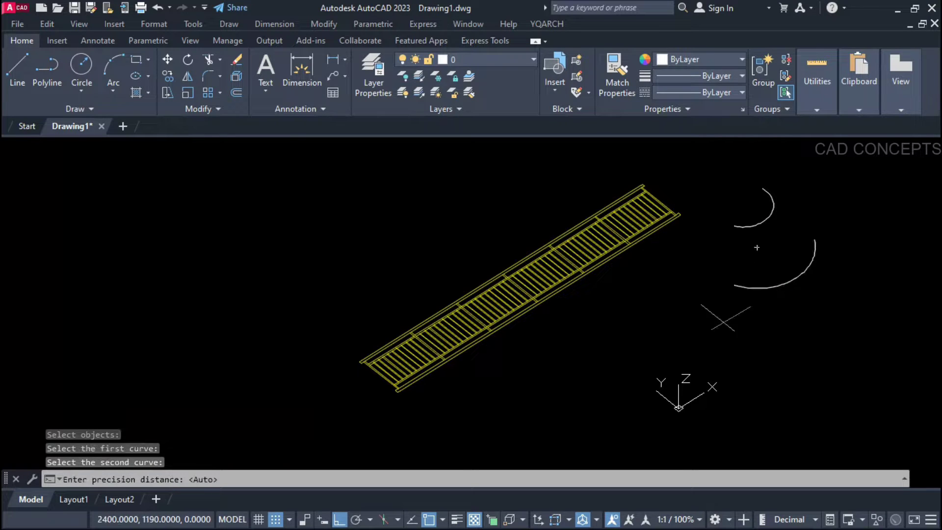
key(Return)
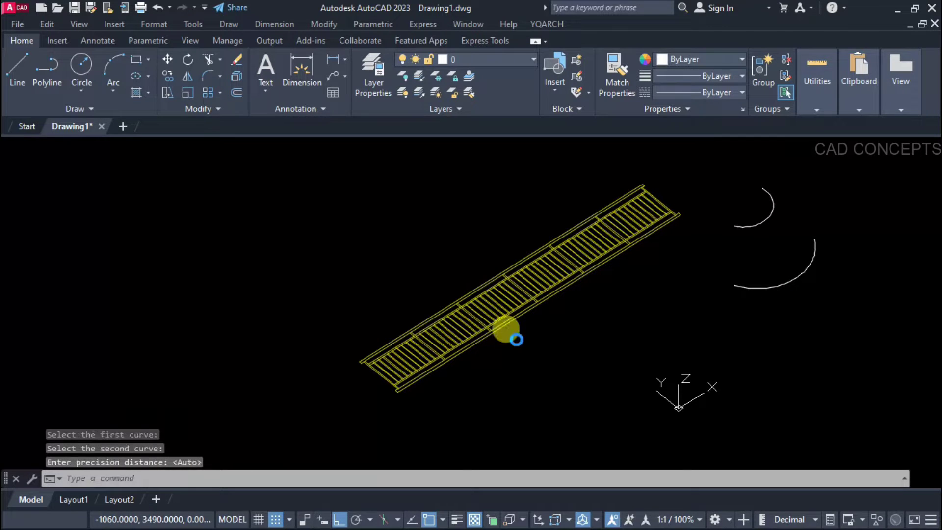
scroll(817, 229, up, 2)
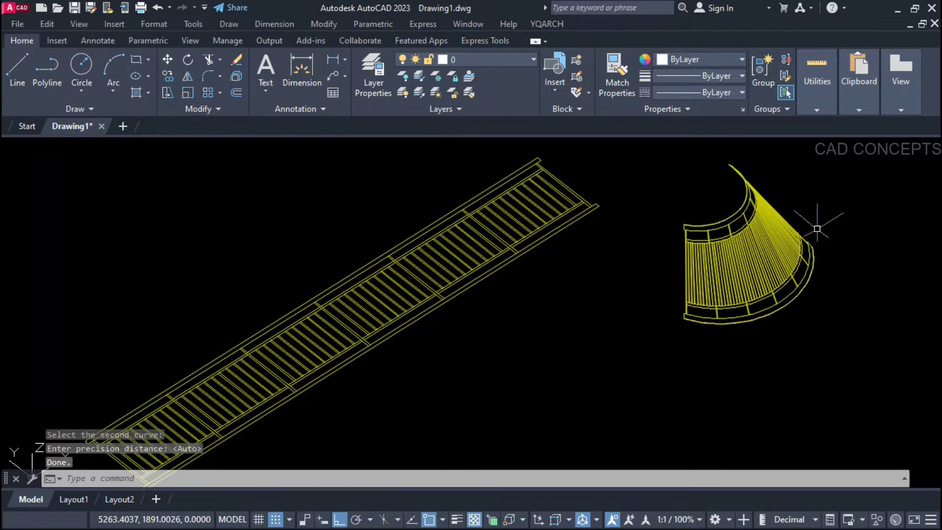
scroll(769, 259, up, 2)
middle_drag(753, 261, 637, 332)
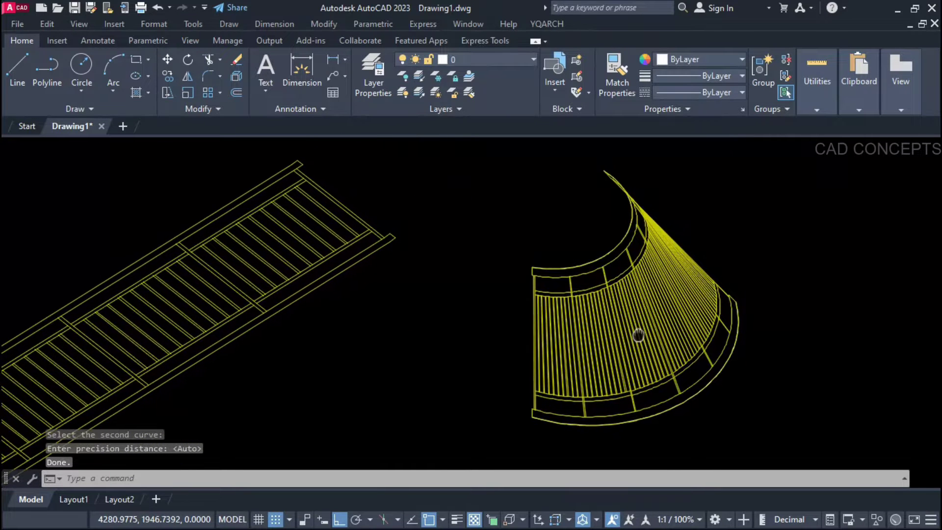
scroll(637, 331, up, 1)
scroll(588, 293, down, 1)
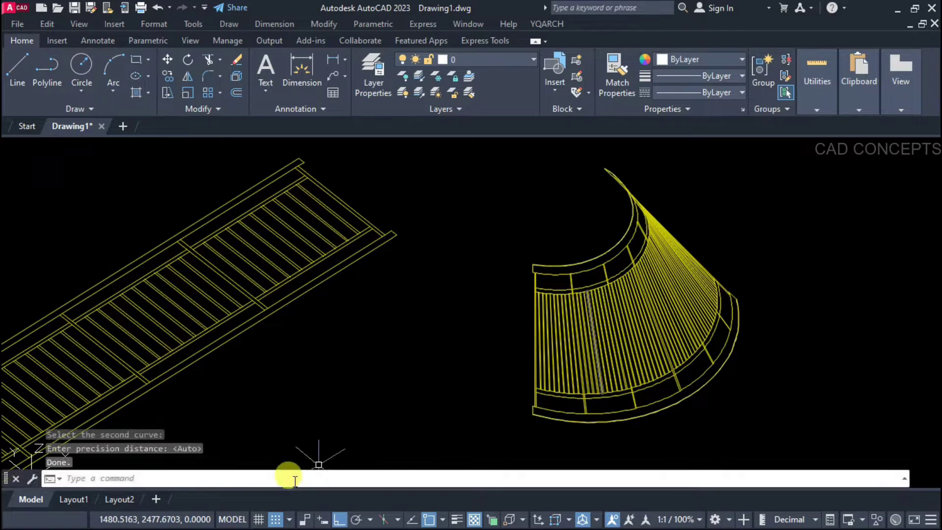
click(261, 516)
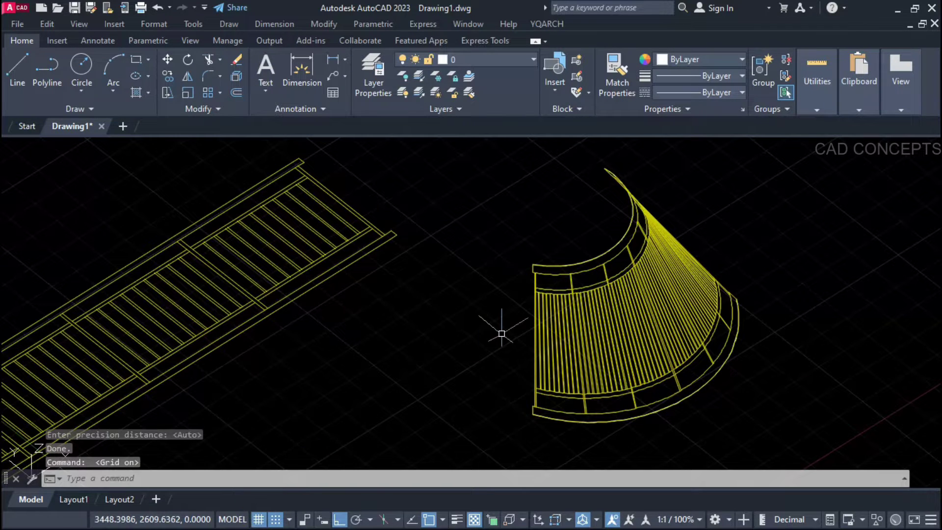
Step: Orbit the view with 3DORBIT to examine the curved and straight railings from several angles
text(3D)
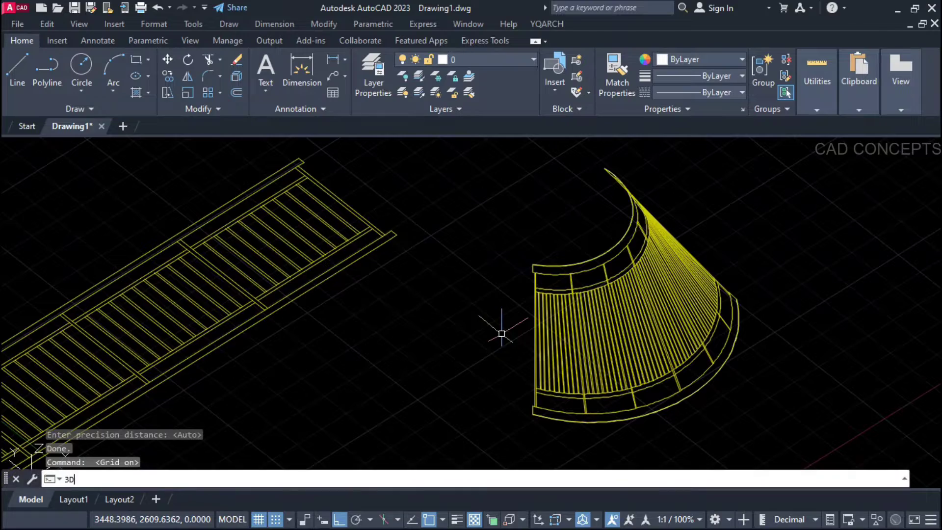
text(O)
key(Return)
drag(499, 330, 625, 342)
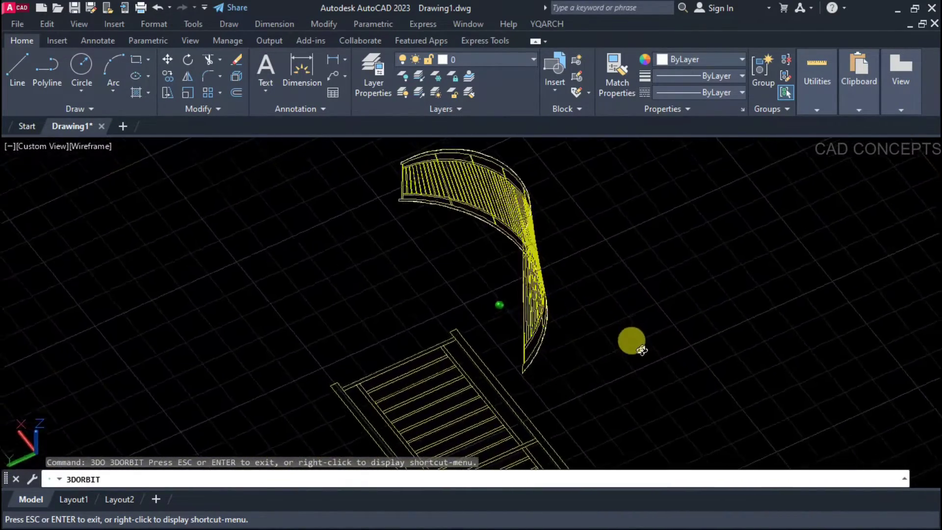
drag(645, 406, 518, 350)
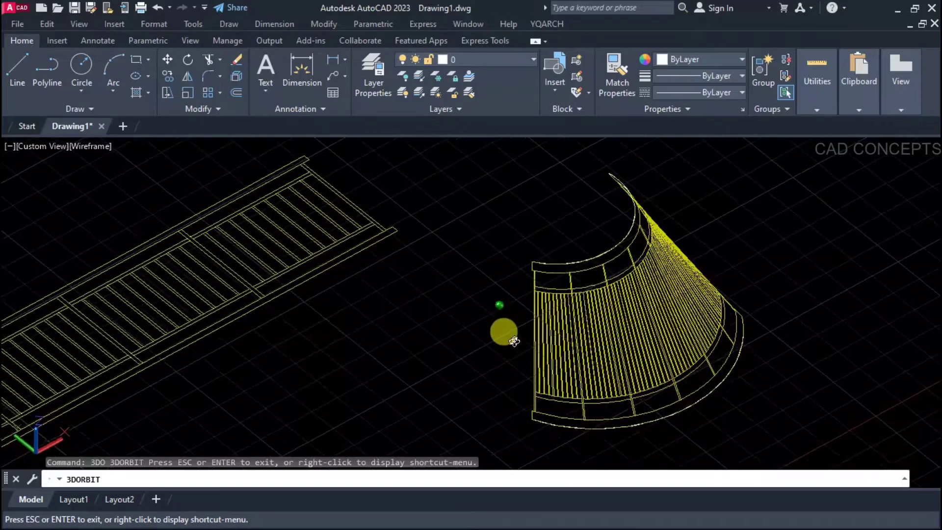
drag(534, 318, 590, 318)
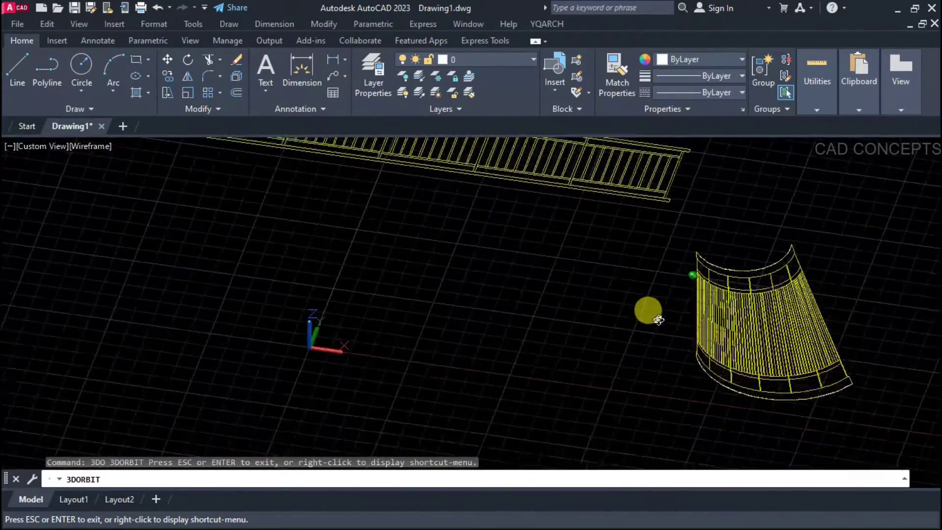
drag(683, 307, 686, 308)
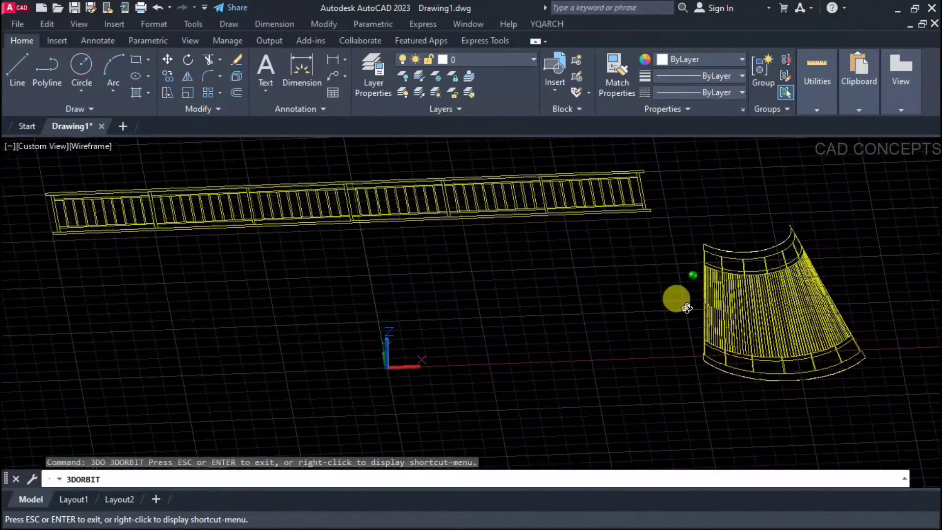
key(Escape)
shift+middle_drag(667, 309, 667, 336)
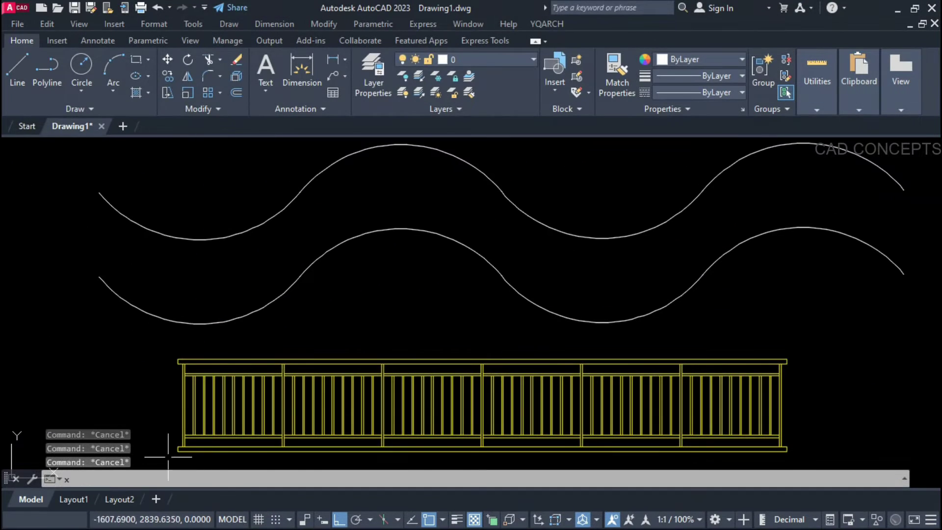
Step: Abandon the straight-railing selection and reopen the YQArch Transform dialog
click(156, 342)
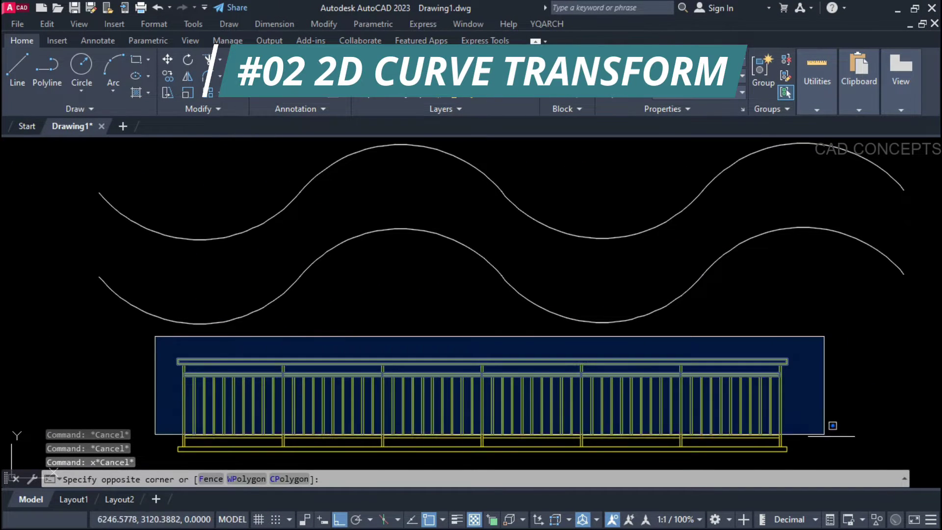
click(879, 461)
key(Escape)
key(Escape)
key(Escape)
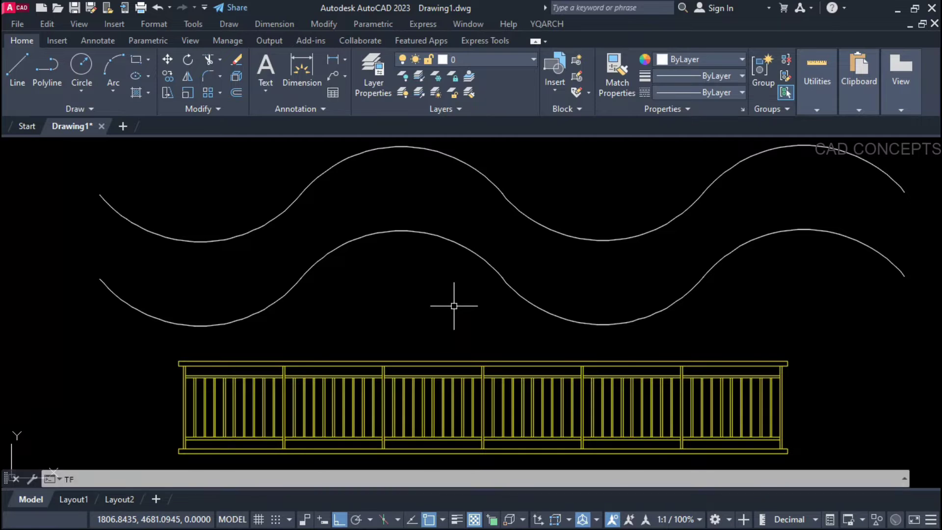
key(Return)
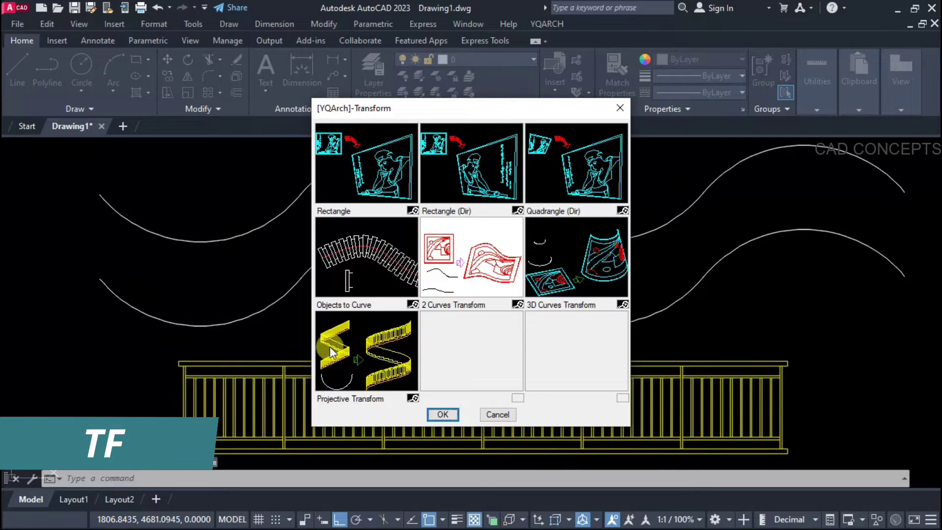
Step: Bend a copy of the straight railing along the upper and lower wave curves at Auto precision
click(448, 411)
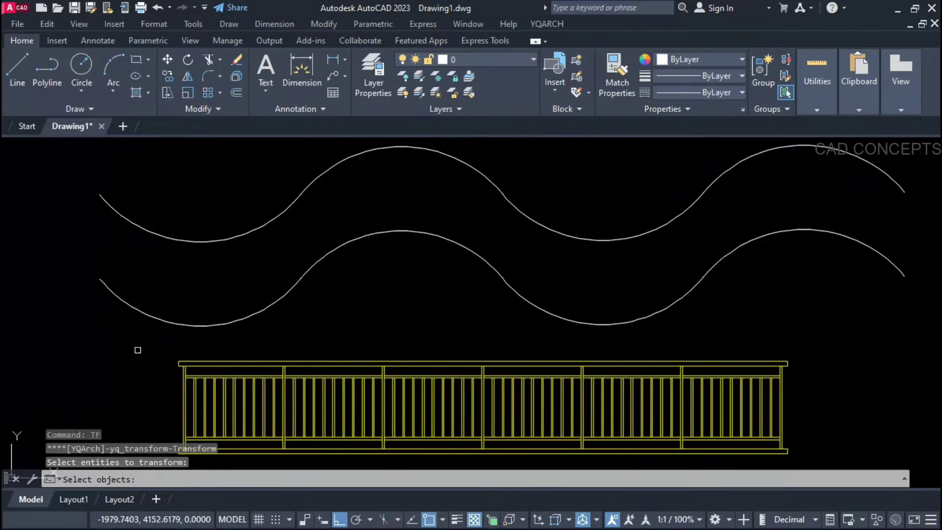
click(810, 456)
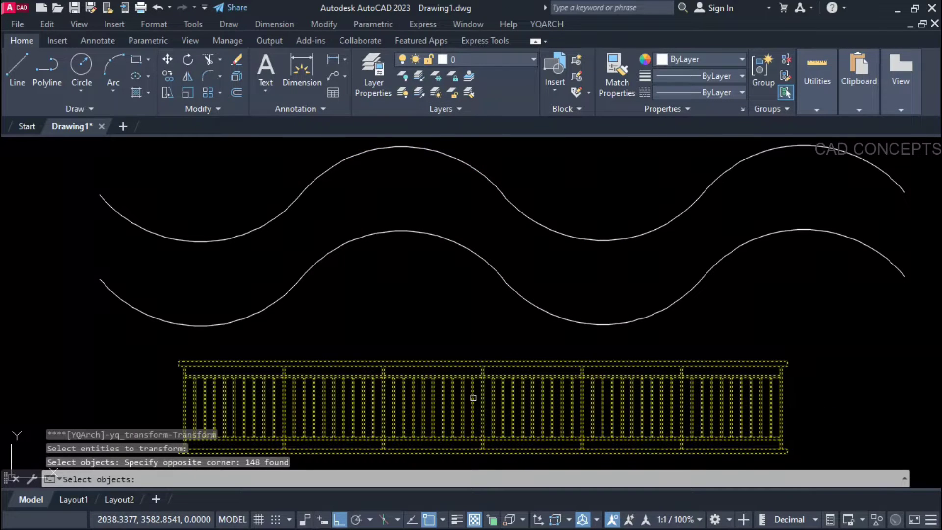
key(Return)
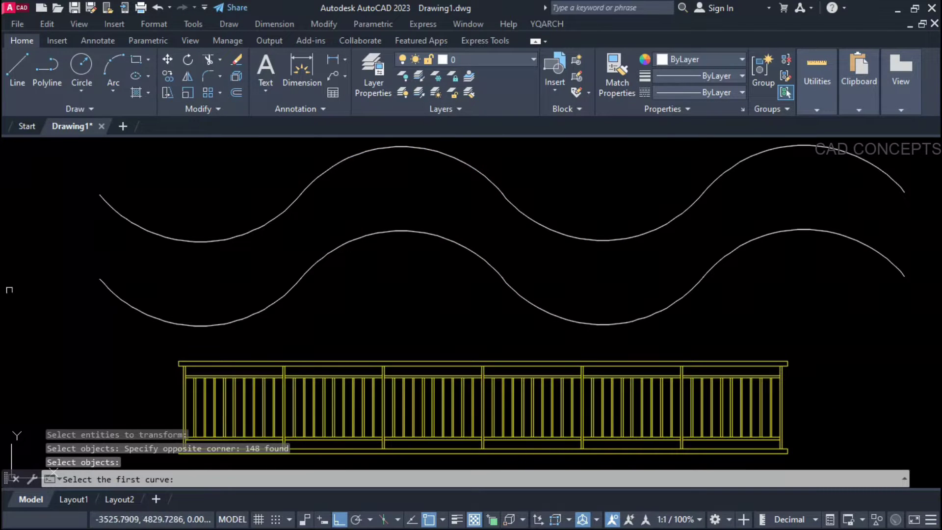
click(218, 241)
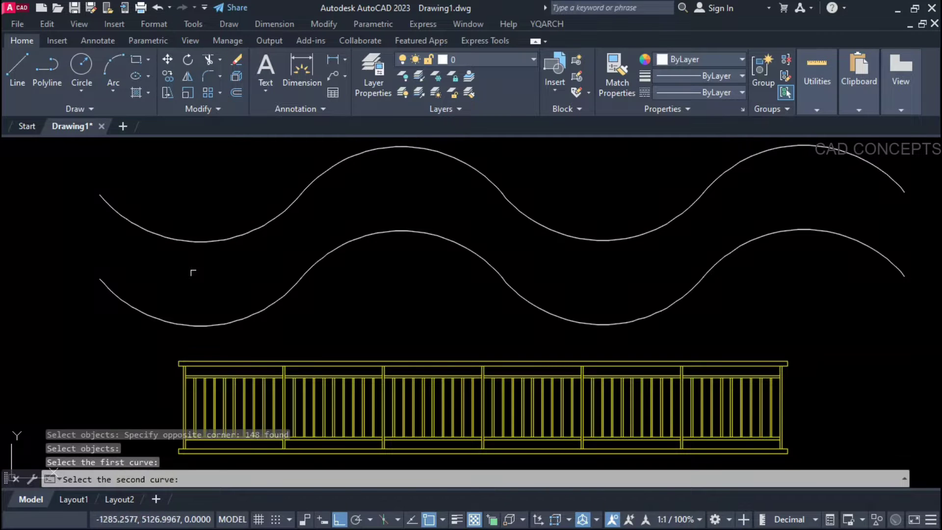
click(218, 326)
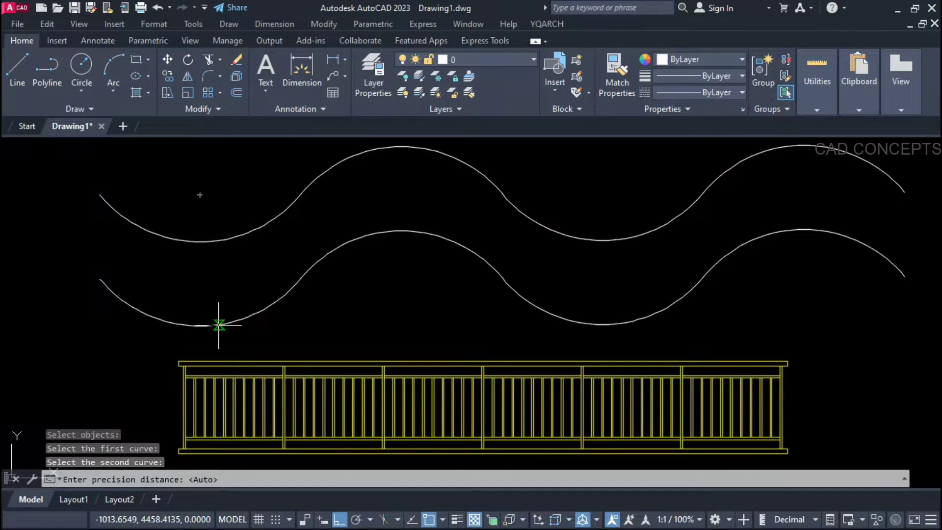
right_click(411, 299)
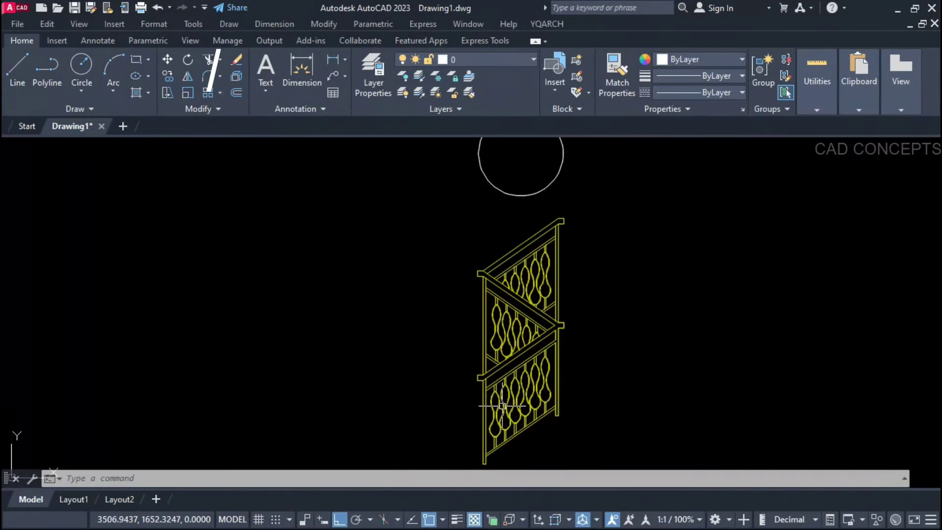
scroll(498, 397, up, 5)
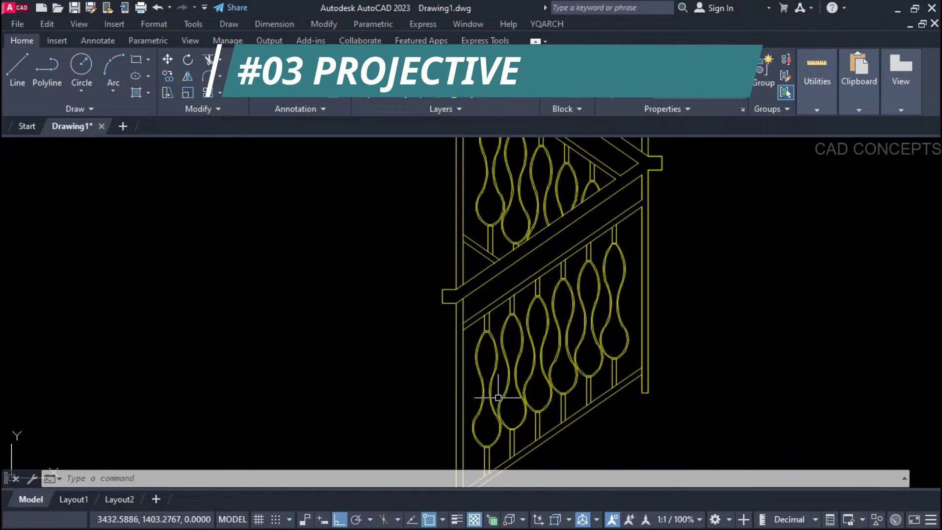
Step: Cancel the pending selection, rerun TF, and pick the Projective Transform mode
scroll(498, 398, down, 5)
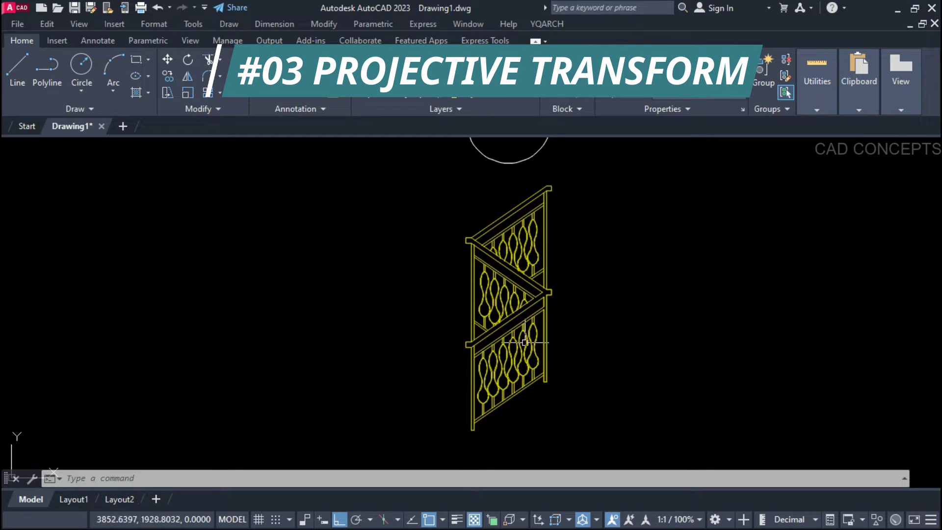
scroll(524, 342, down, 3)
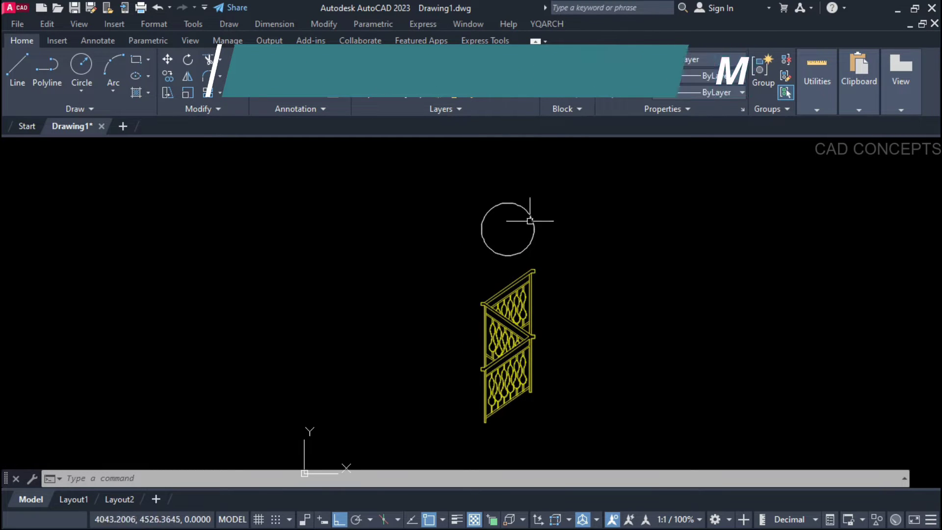
click(465, 448)
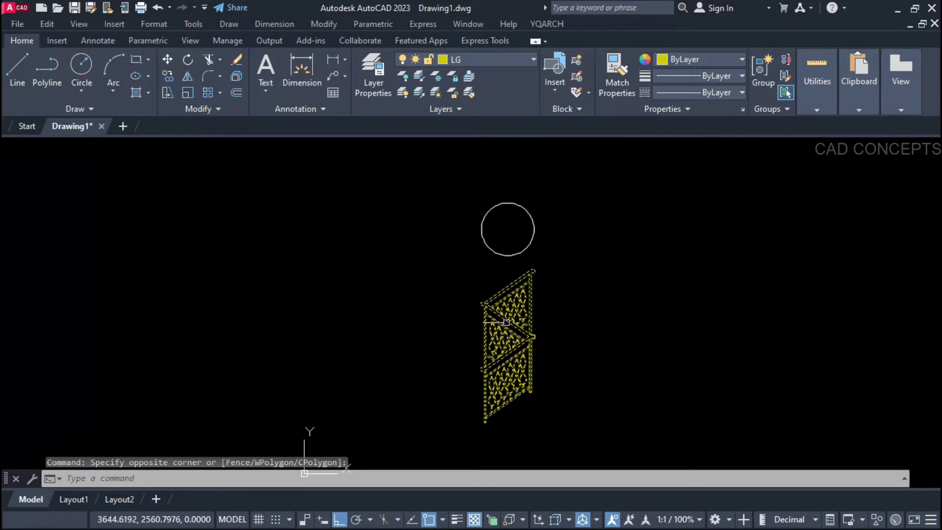
key(Escape)
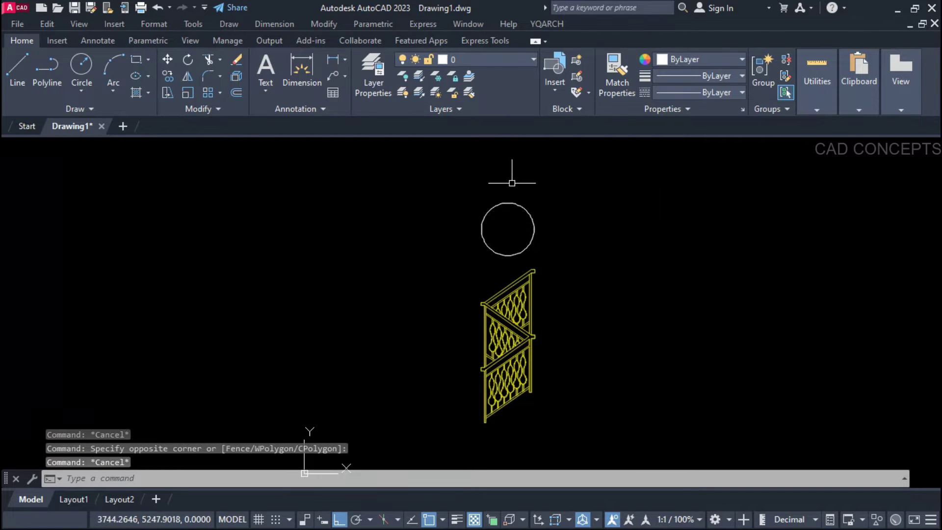
text(tf)
key(Return)
click(362, 362)
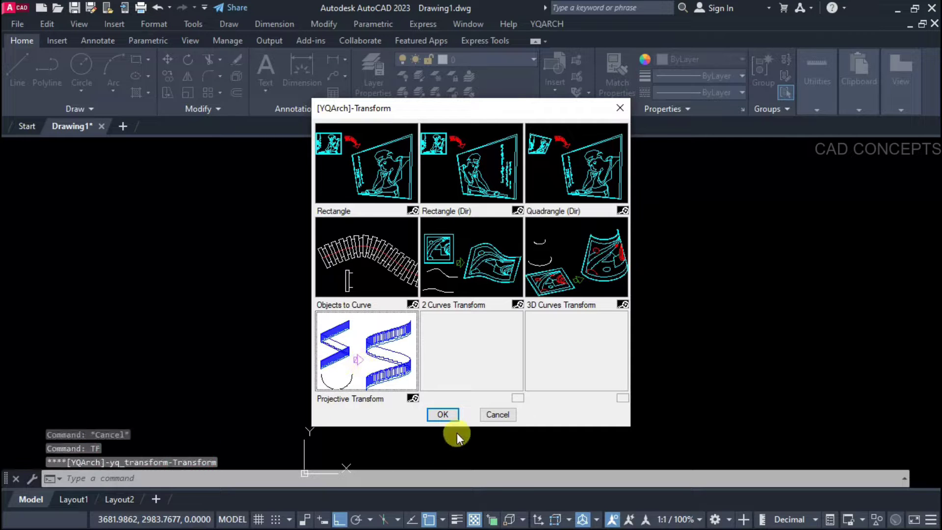
Step: Confirm Projective Transform and window-select the sloped railing panel
click(448, 413)
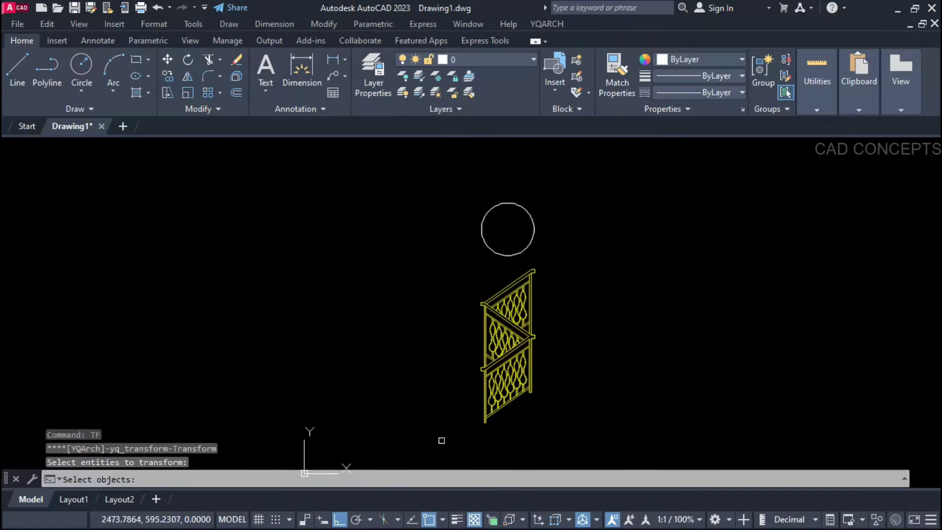
click(441, 440)
click(562, 253)
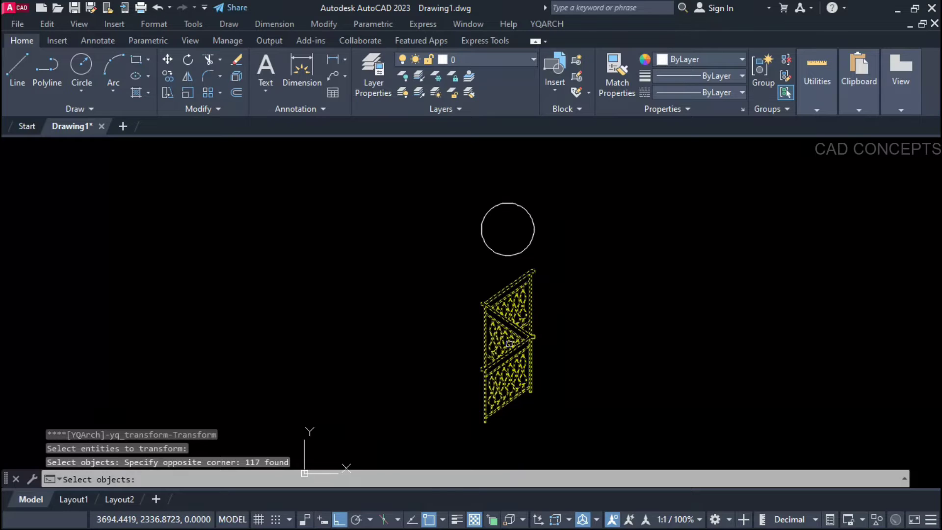
key(Return)
scroll(510, 306, up, 3)
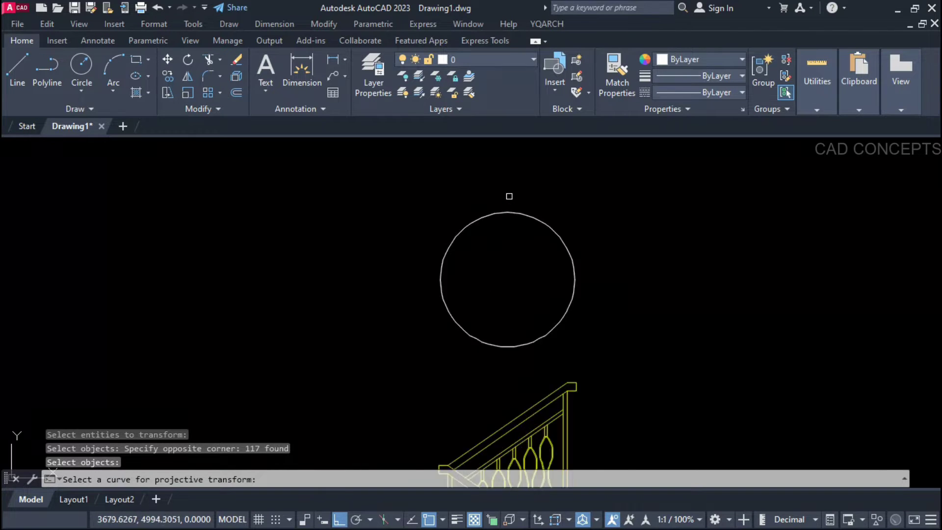
scroll(553, 309, down, 1)
Step: Project the panel onto the circle by picking the circle, projection position and two points
click(614, 322)
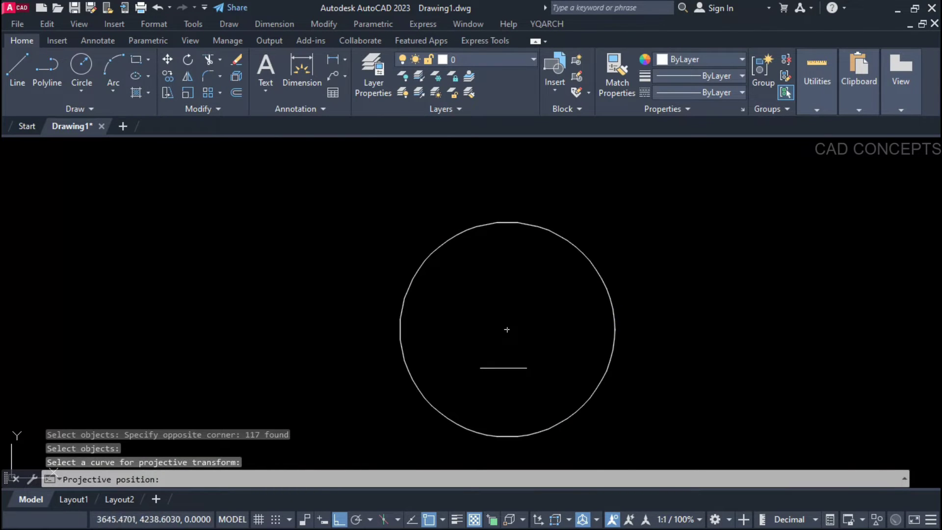
click(615, 329)
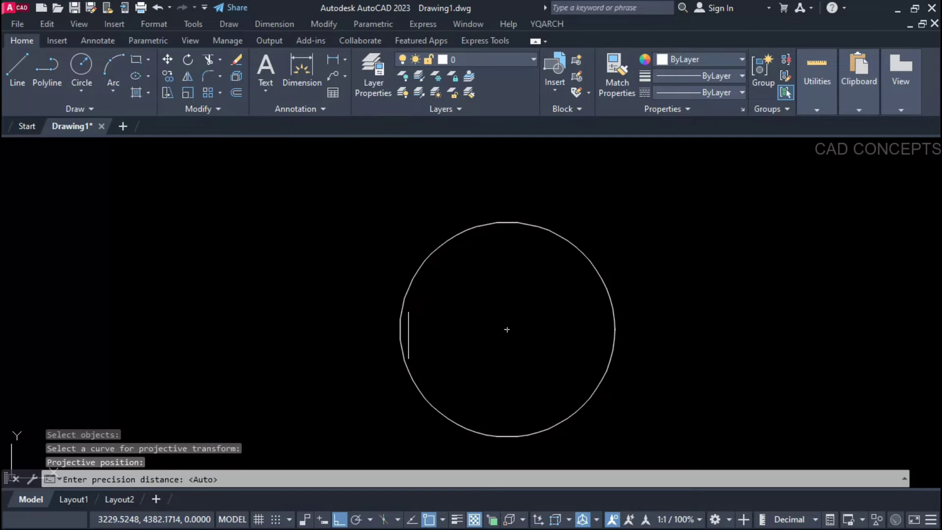
click(401, 329)
click(455, 385)
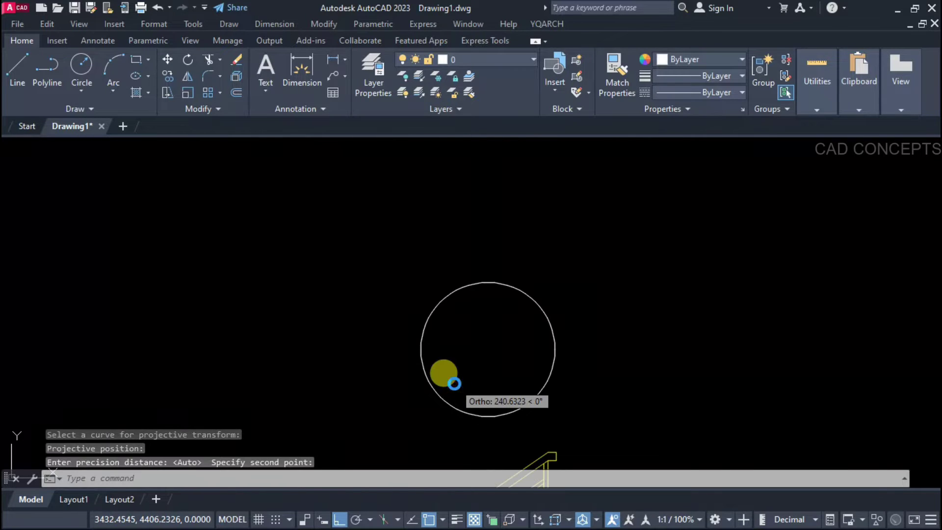
scroll(497, 387, down, 2)
middle_drag(579, 374, 597, 425)
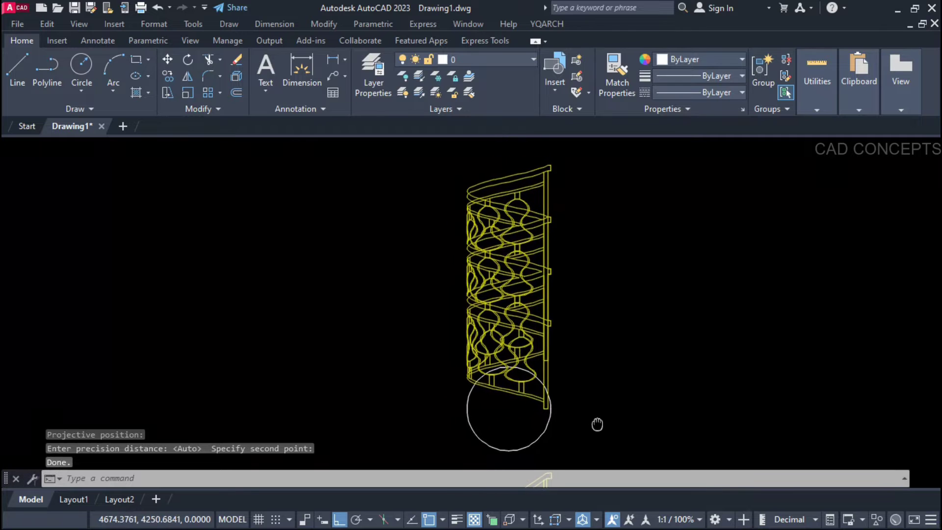
click(423, 421)
Step: Window-select the curved railing twice to check it, clearing the selection each time
click(588, 158)
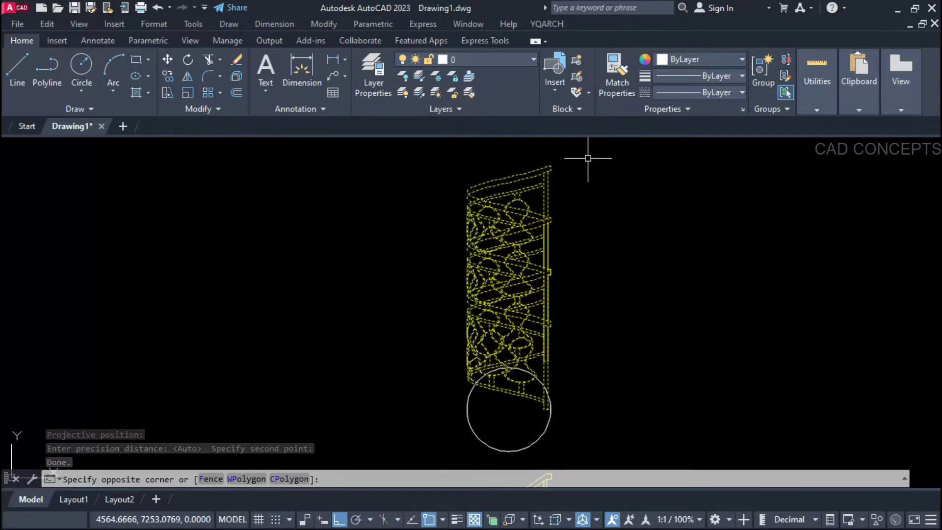
key(Escape)
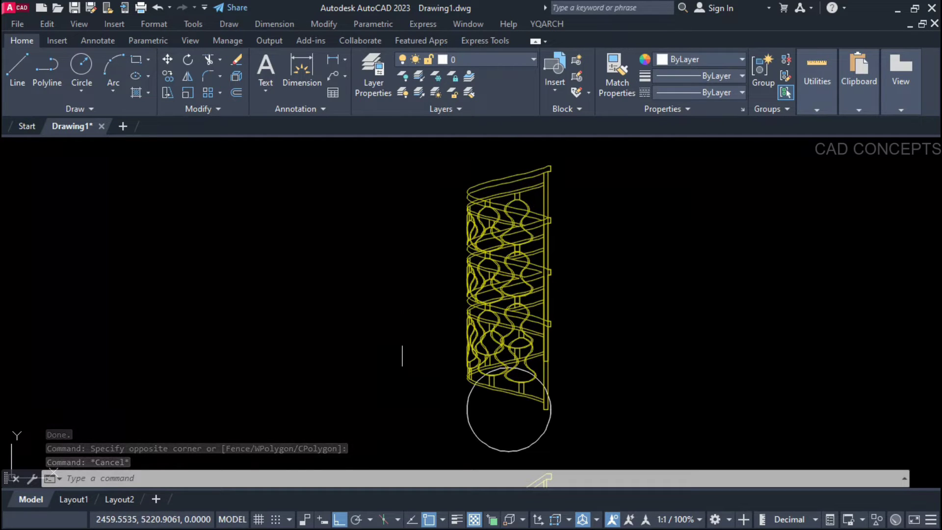
click(419, 433)
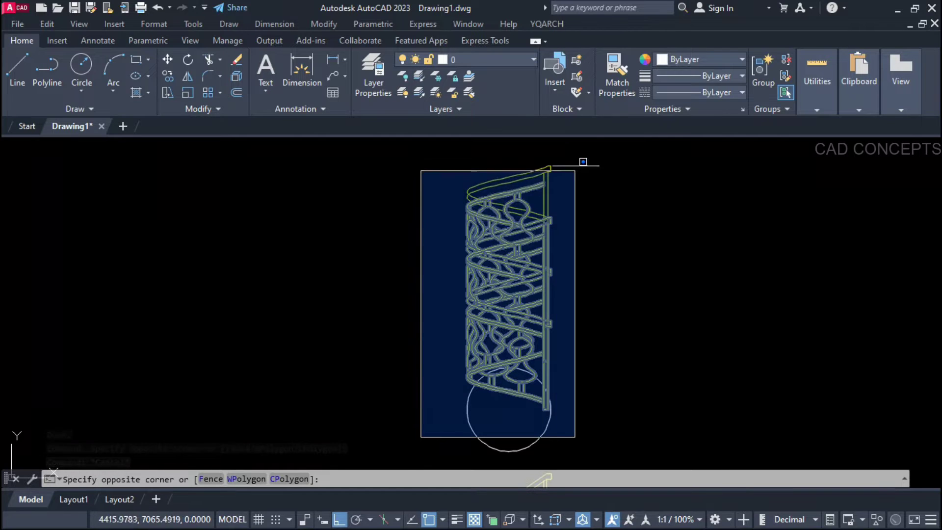
click(577, 160)
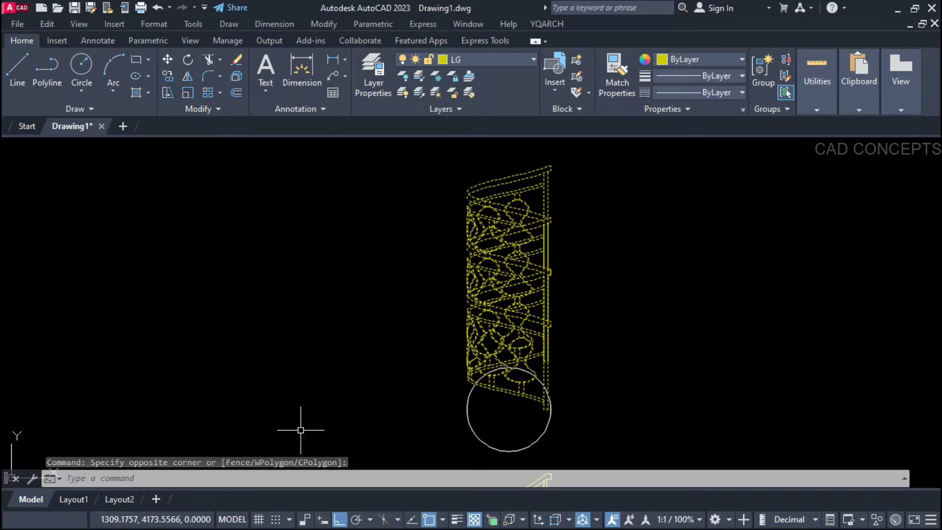
key(Escape)
key(Escape)
Step: Zoom out and pan over to the tall rectangle and S-shaped curve
scroll(399, 284, down, 3)
scroll(444, 351, down, 1)
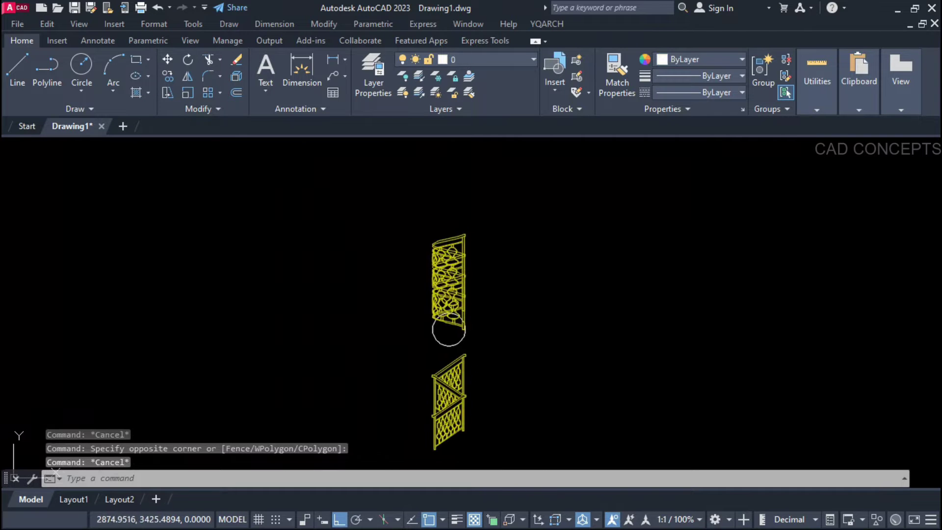
click(460, 337)
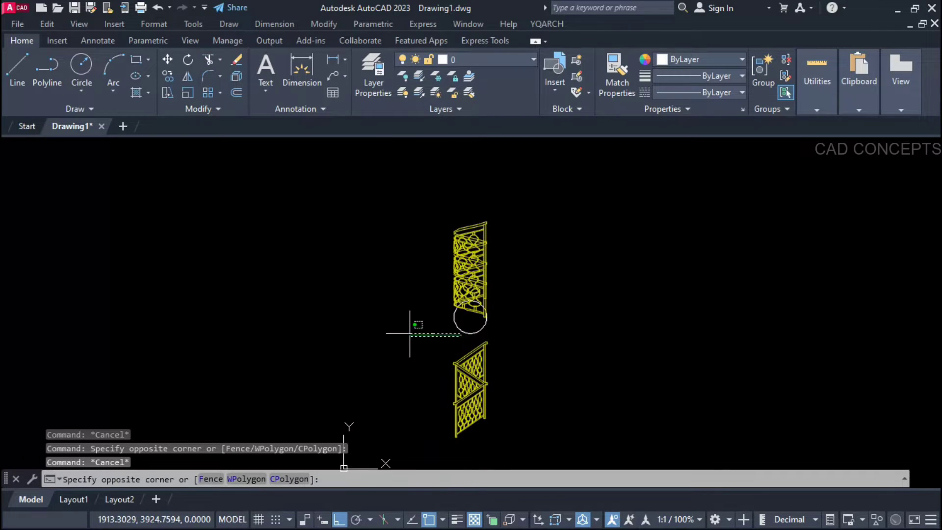
key(Escape)
scroll(441, 319, up, 2)
middle_drag(442, 320, 471, 314)
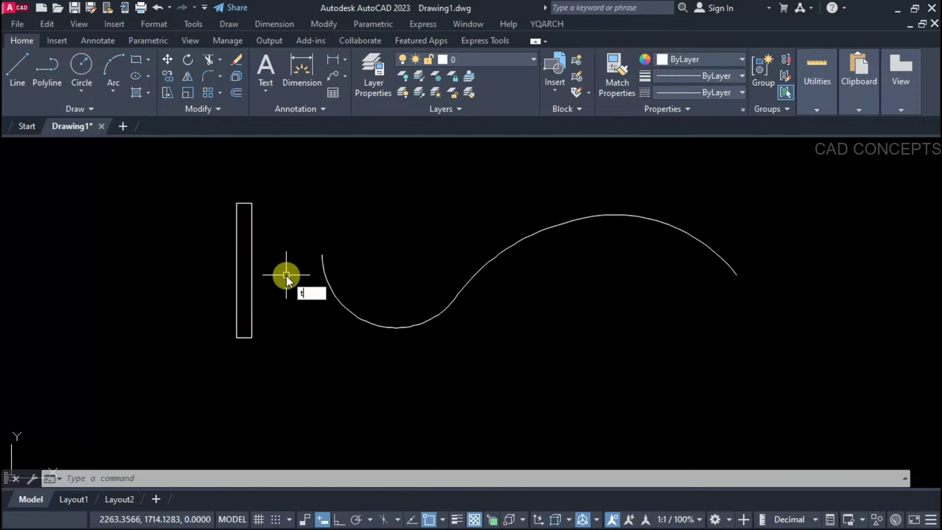
Step: Array 35 copies of the tall rectangle along the S-curve with Objects to Curve at Auto precision
key(Return)
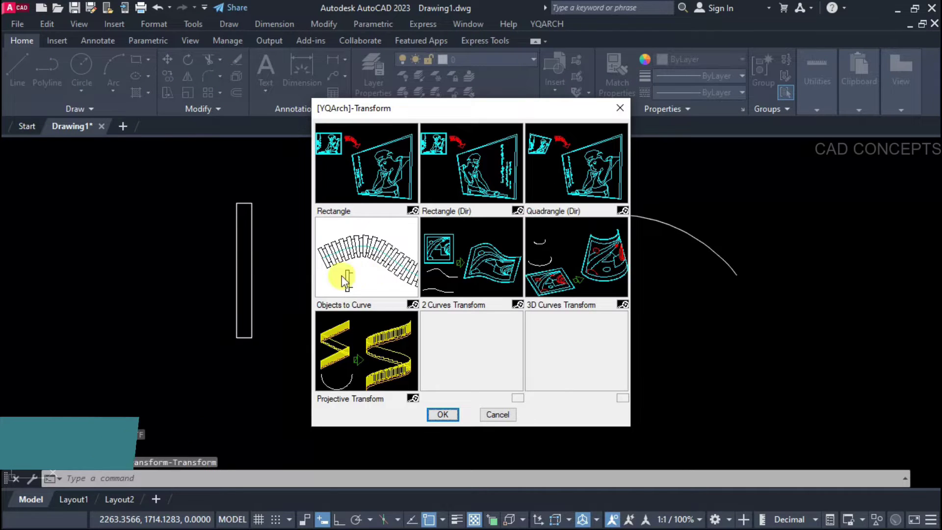
click(442, 415)
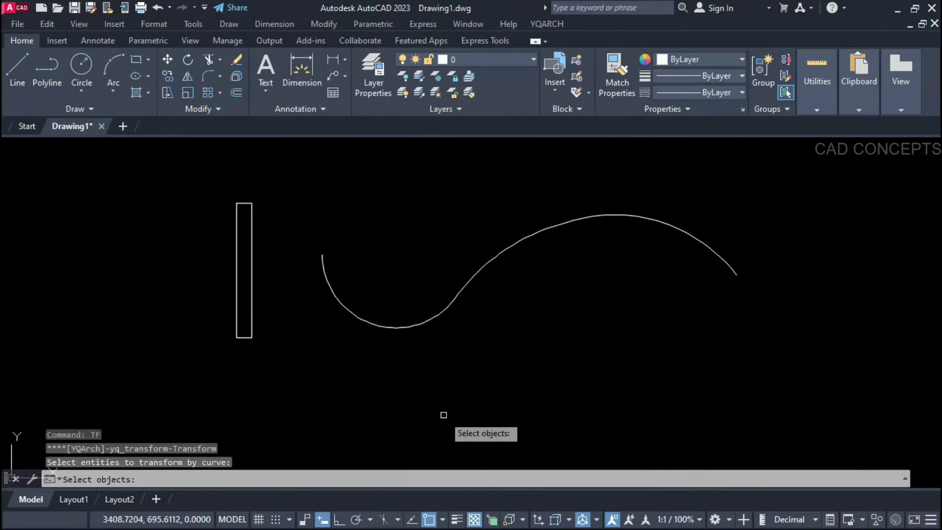
click(252, 266)
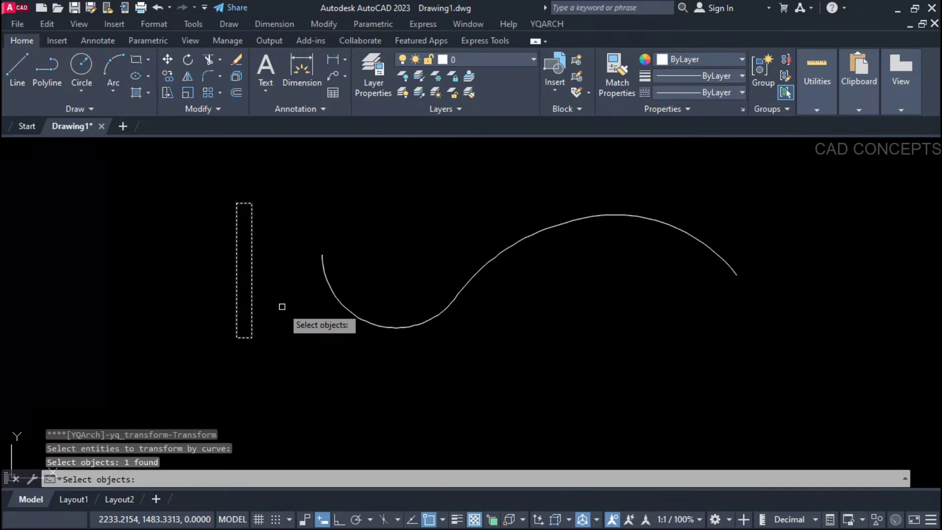
key(Return)
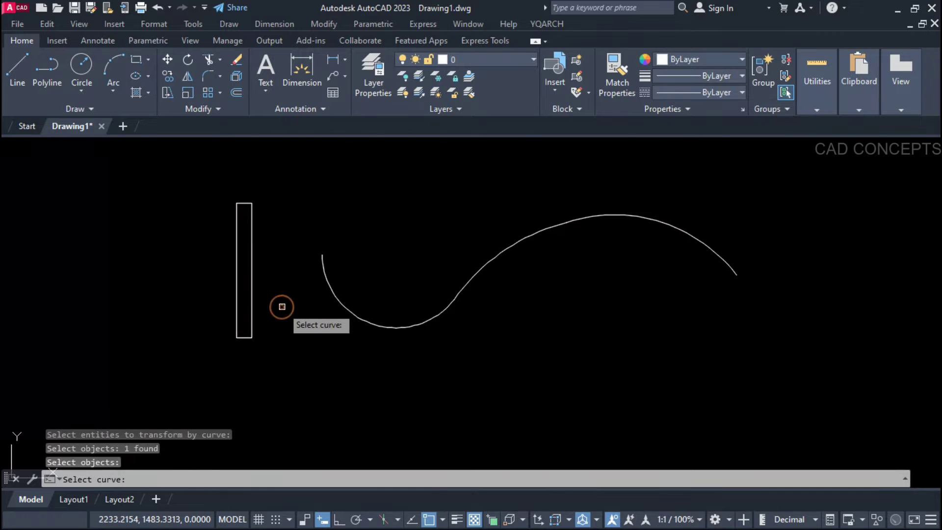
click(321, 260)
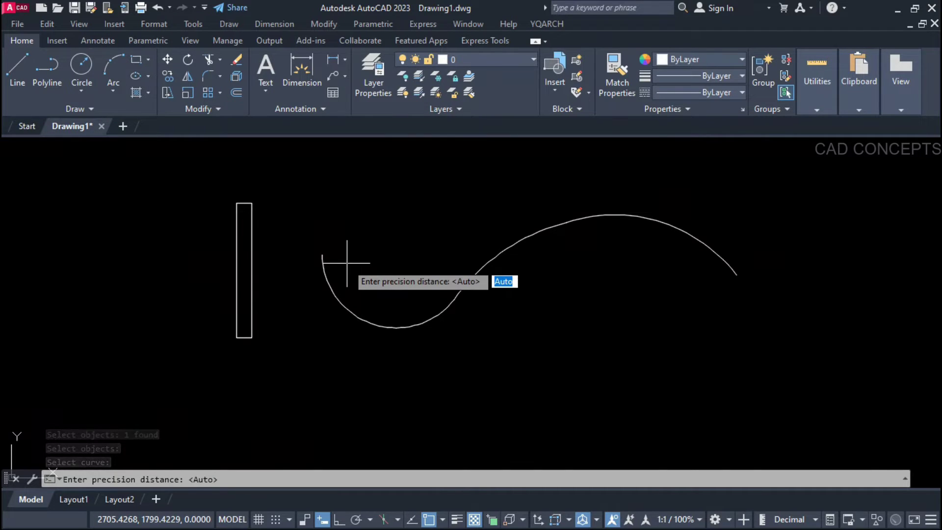
key(Return)
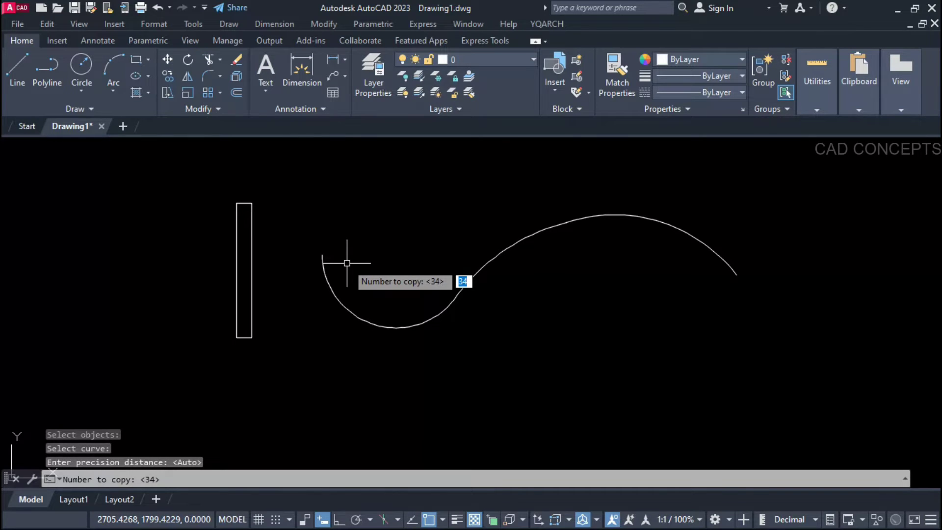
text(35)
key(Return)
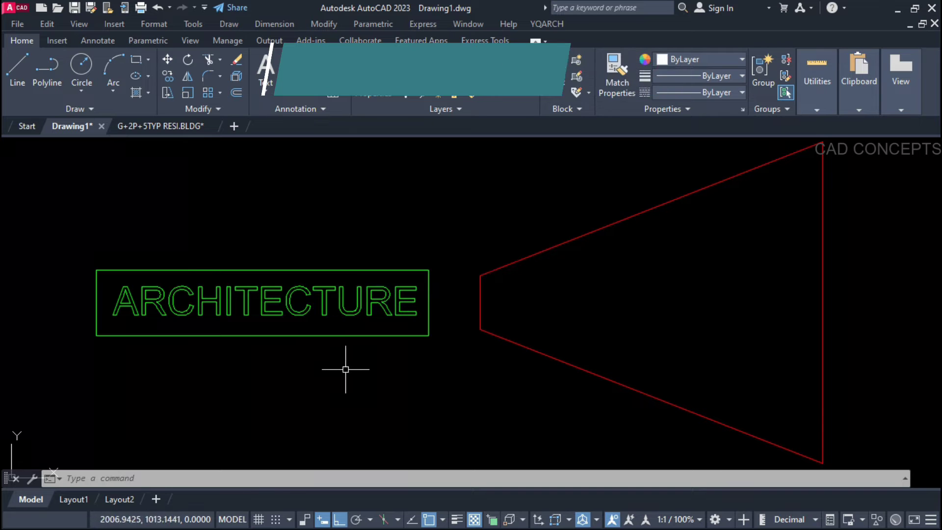
text(tf)
key(Return)
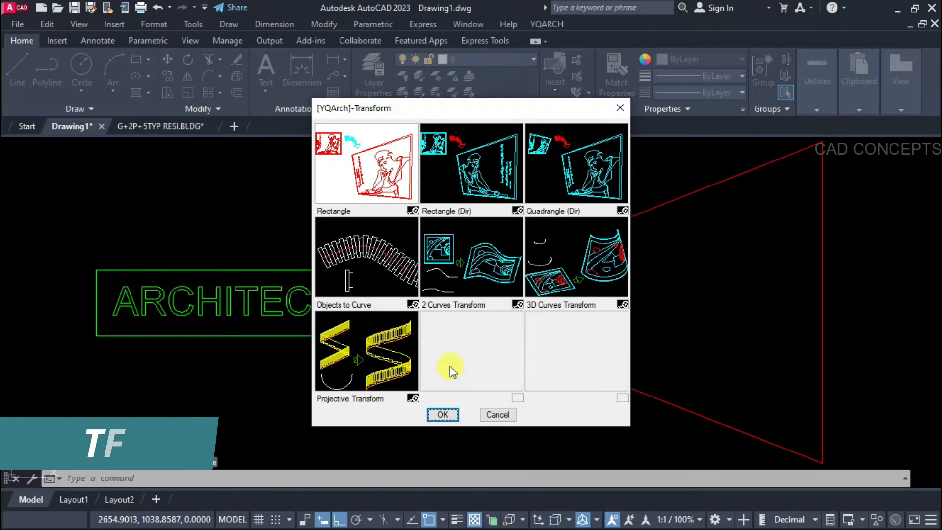
double_click(345, 188)
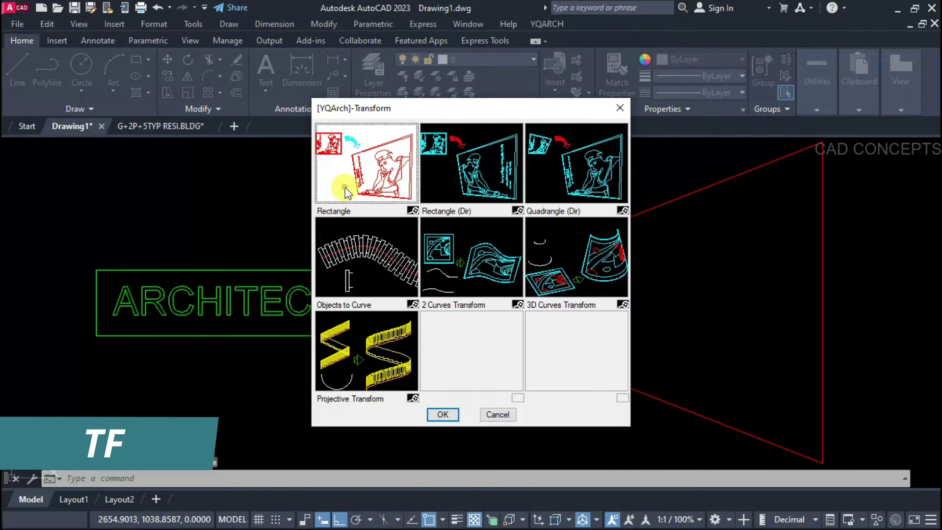
click(55, 230)
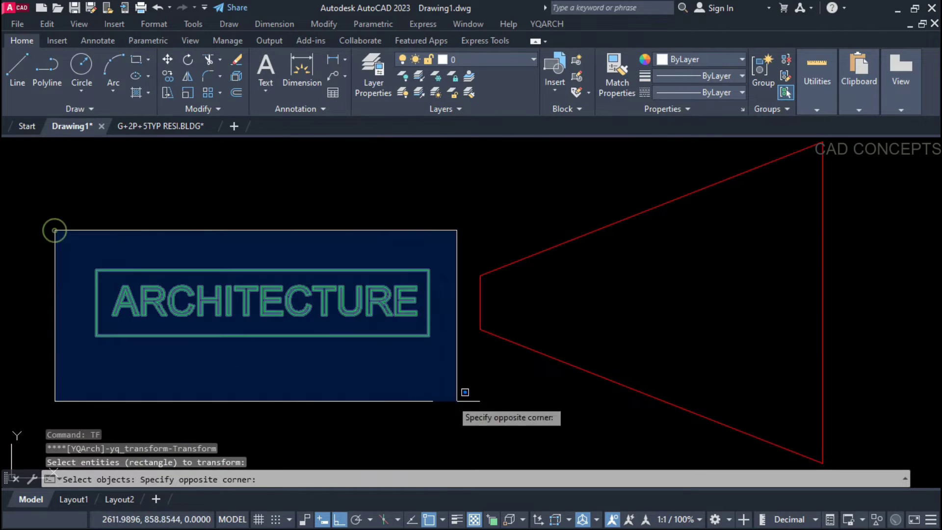
click(508, 437)
key(Return)
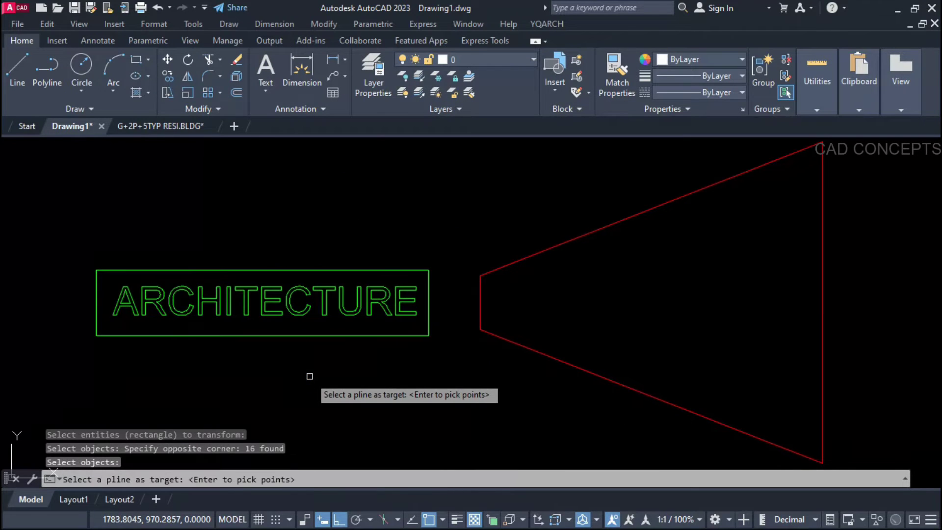
click(480, 301)
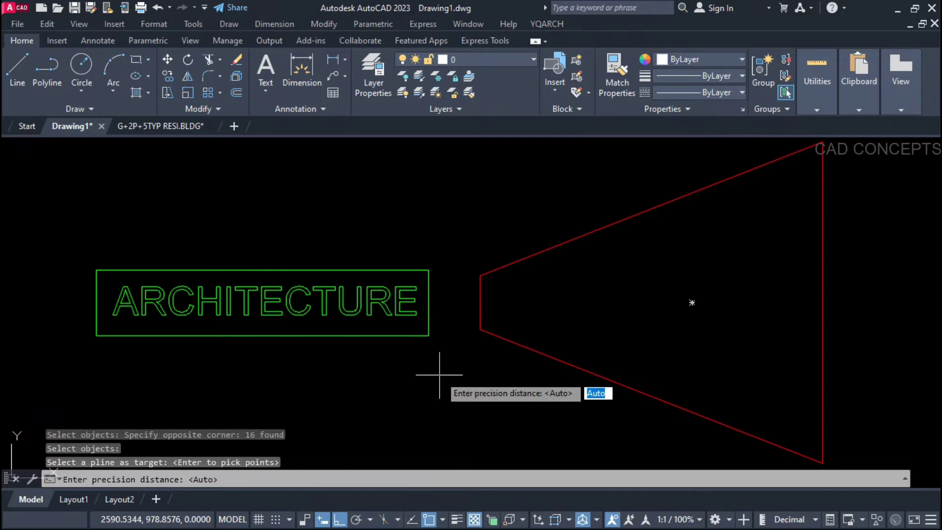
key(Return)
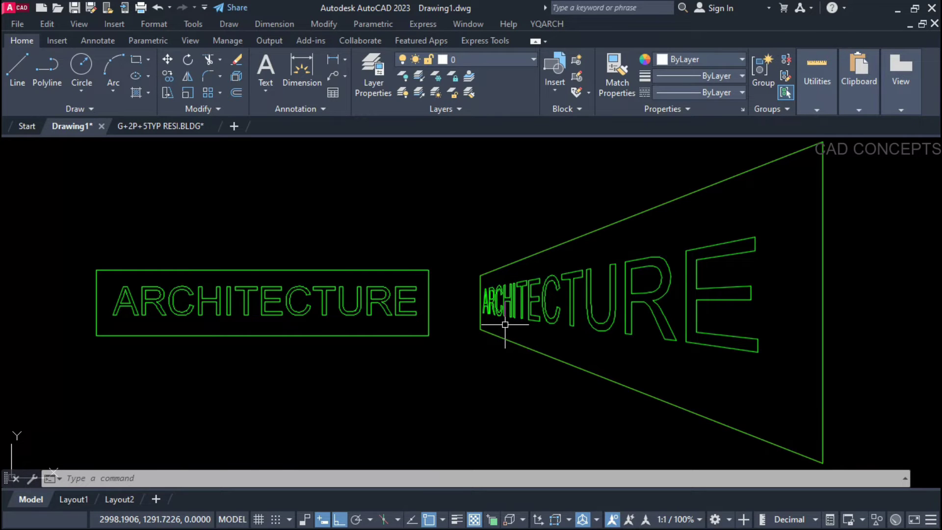
scroll(505, 324, up, 5)
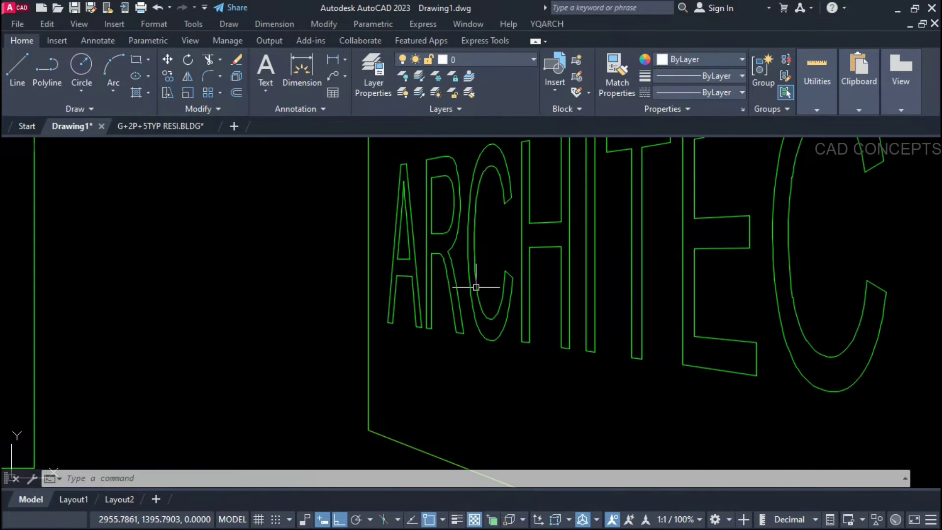
scroll(476, 288, down, 5)
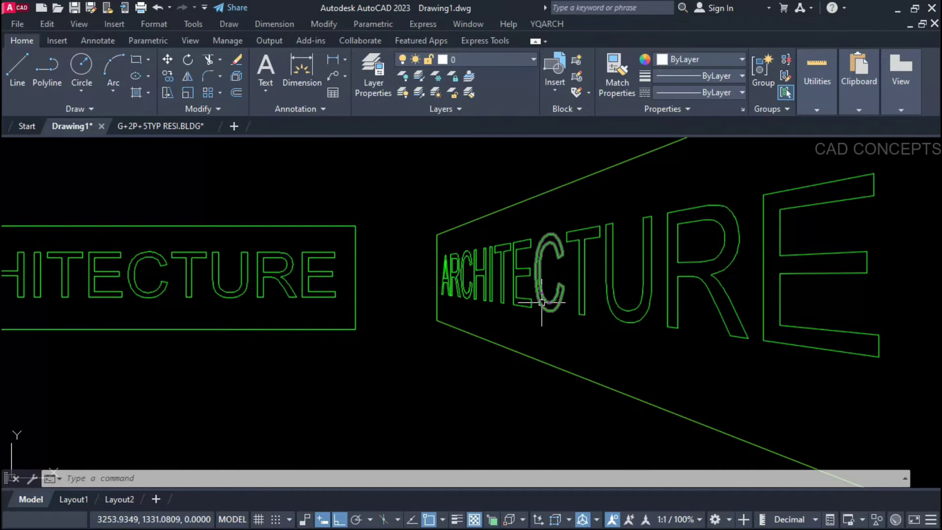
scroll(757, 337, down, 3)
middle_drag(758, 337, 759, 354)
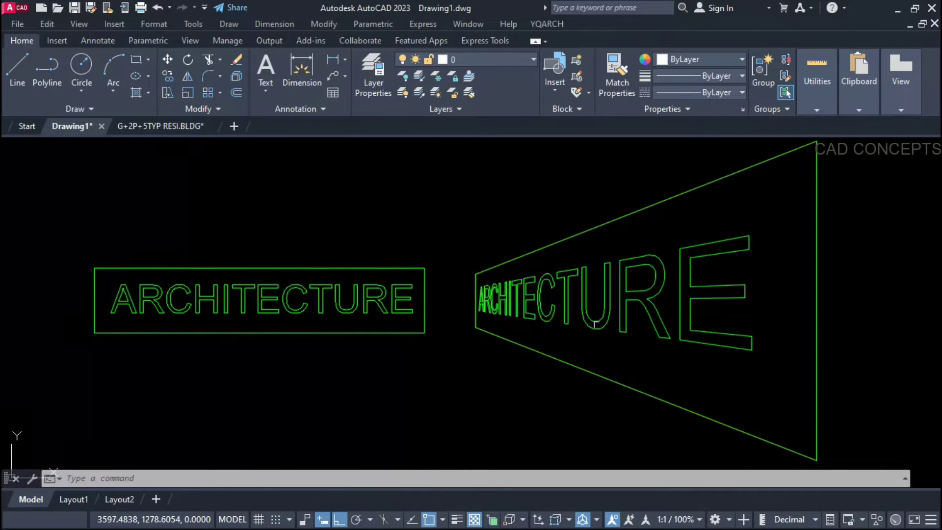
Step: Erase the warped ARCHITECTURE letters
click(443, 221)
click(785, 429)
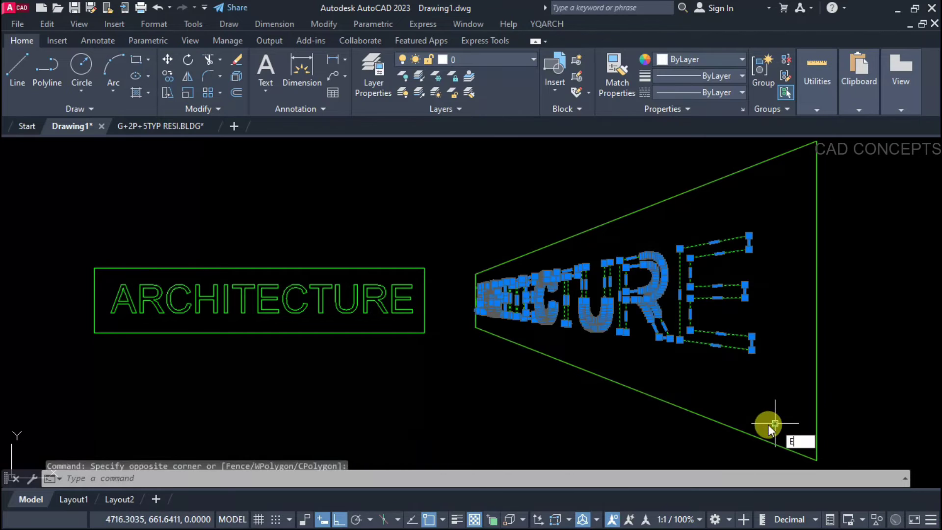
text(E)
key(Return)
Step: Stretch the trapezoid's narrow end to the right to shorten it
click(549, 226)
click(448, 381)
text(s)
key(Return)
click(536, 310)
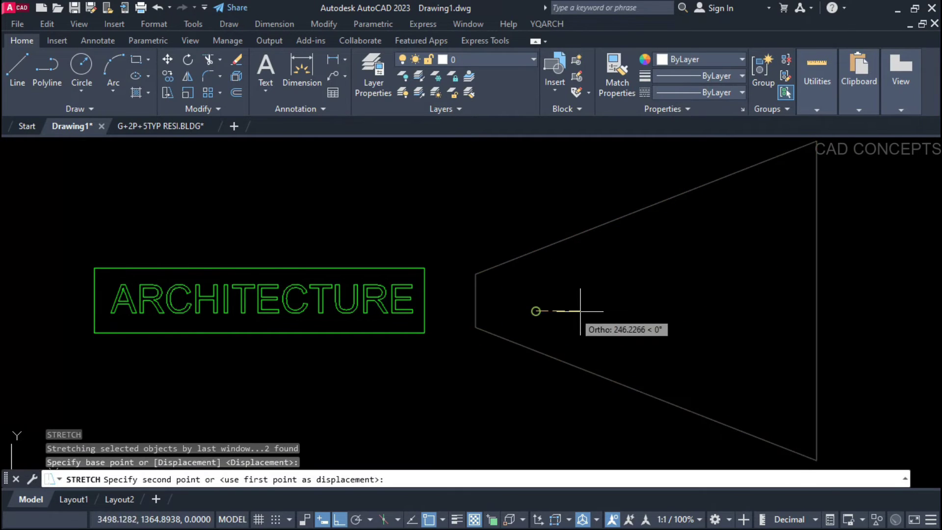
click(665, 309)
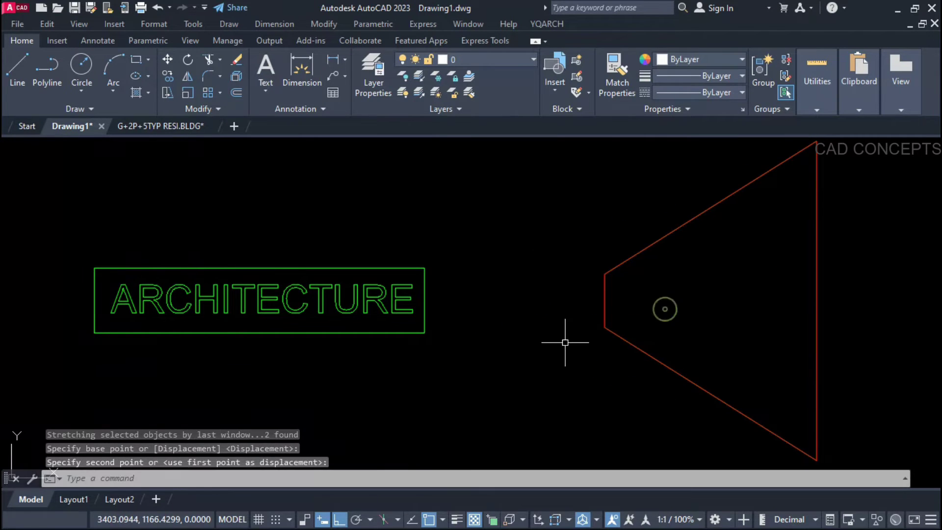
Step: Project the boxed ARCHITECTURE text onto the shortened trapezoid at default precision
text(TF)
key(Return)
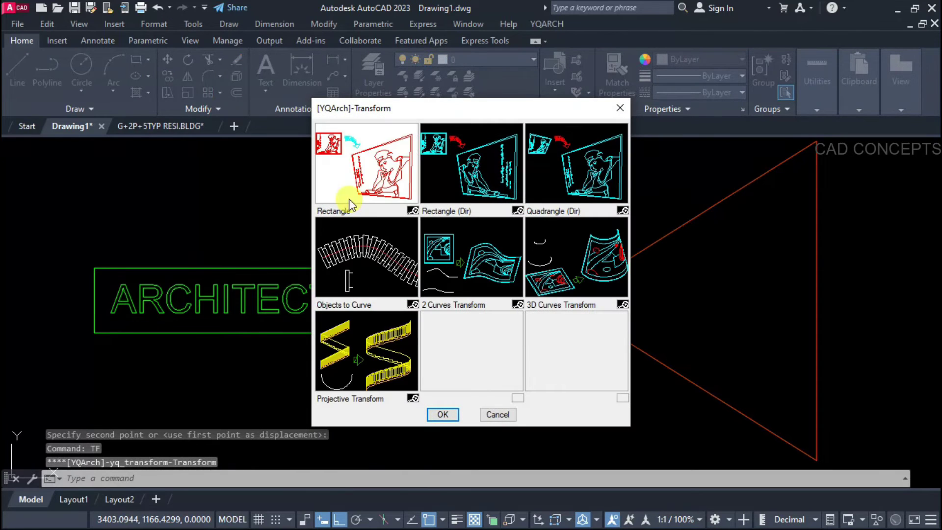
double_click(347, 178)
click(8, 224)
click(493, 417)
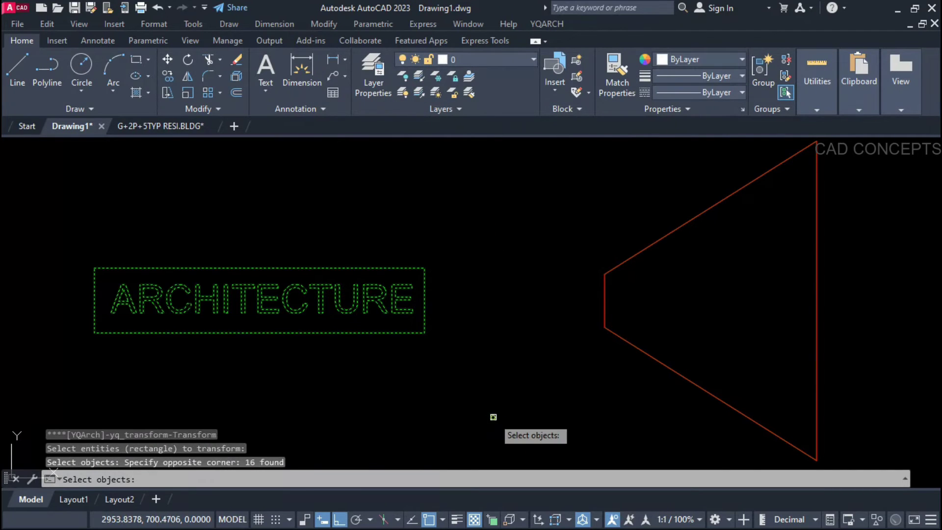
right_click(494, 417)
click(604, 297)
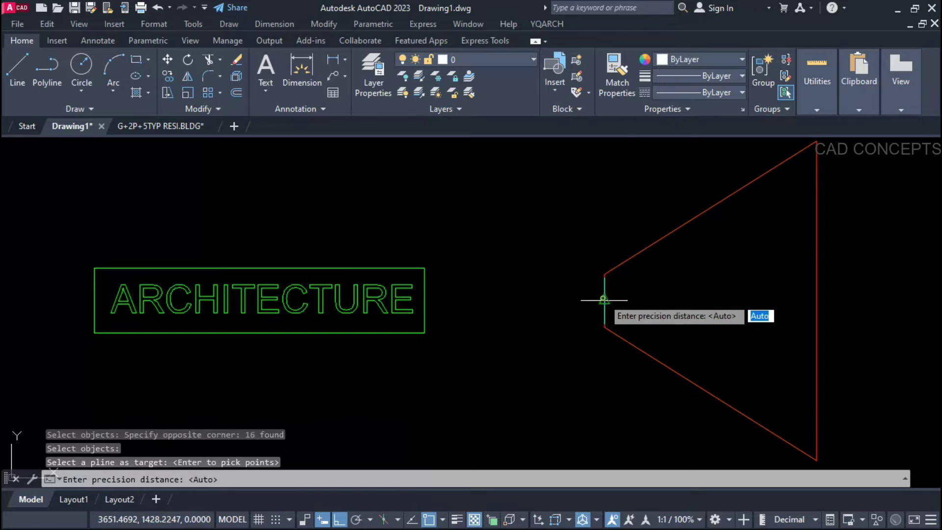
key(Return)
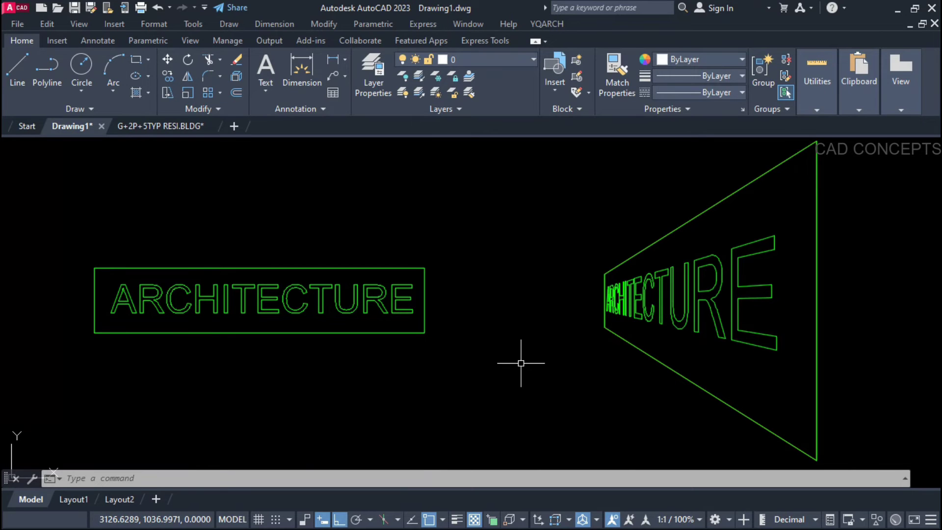
scroll(616, 325, up, 3)
scroll(532, 231, up, 3)
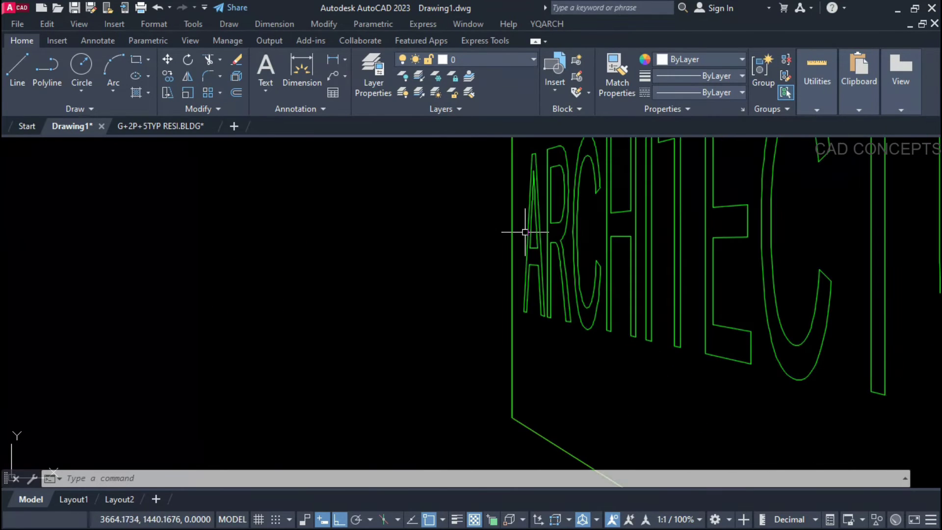
scroll(538, 261, down, 3)
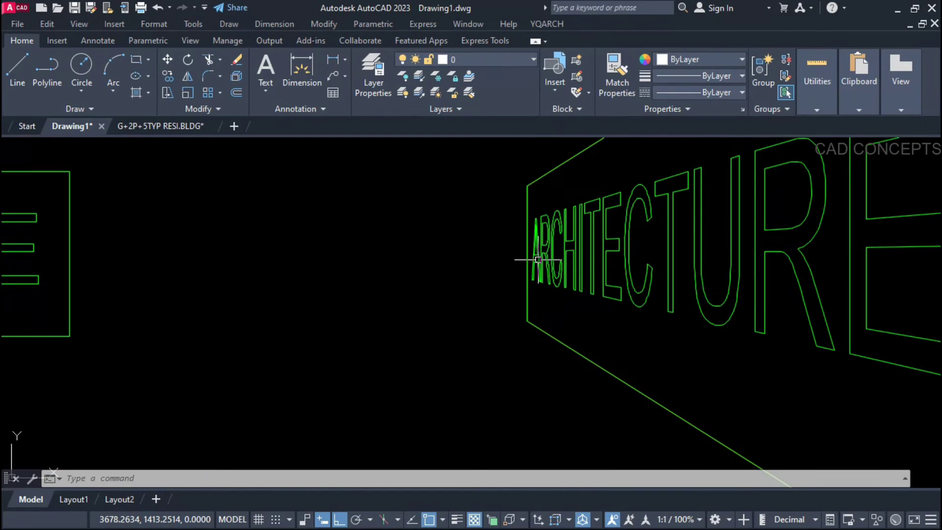
scroll(625, 276, down, 4)
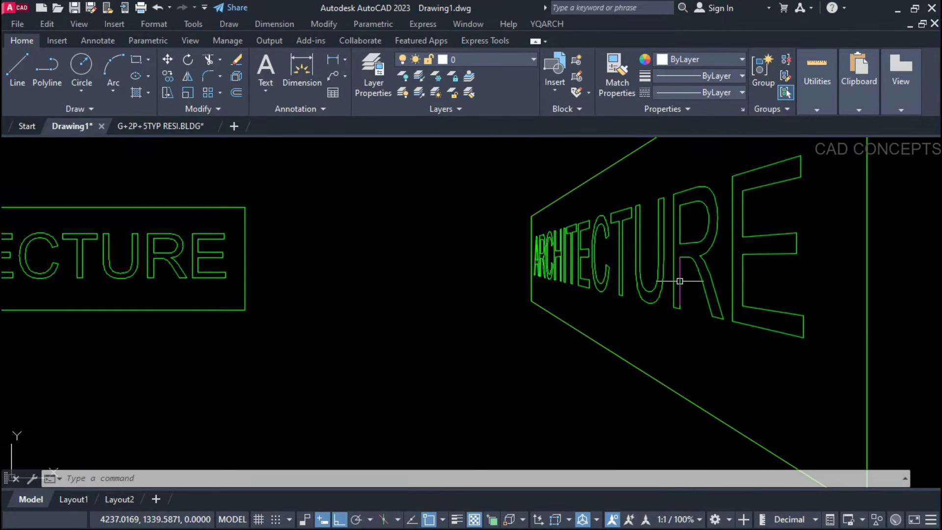
middle_drag(680, 282, 694, 312)
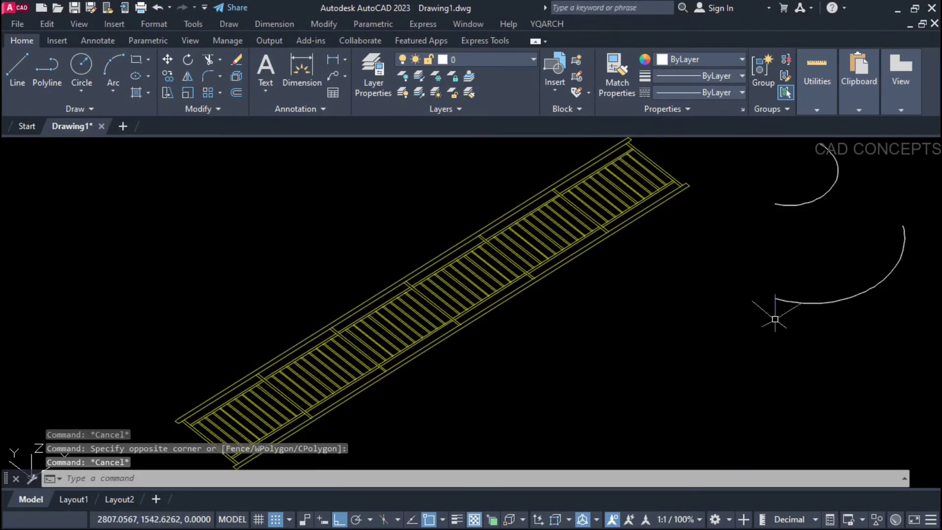
Step: Bend the straight railing along the smaller and larger arcs with 3D Curves Transform
scroll(601, 273, down, 3)
click(269, 179)
click(644, 394)
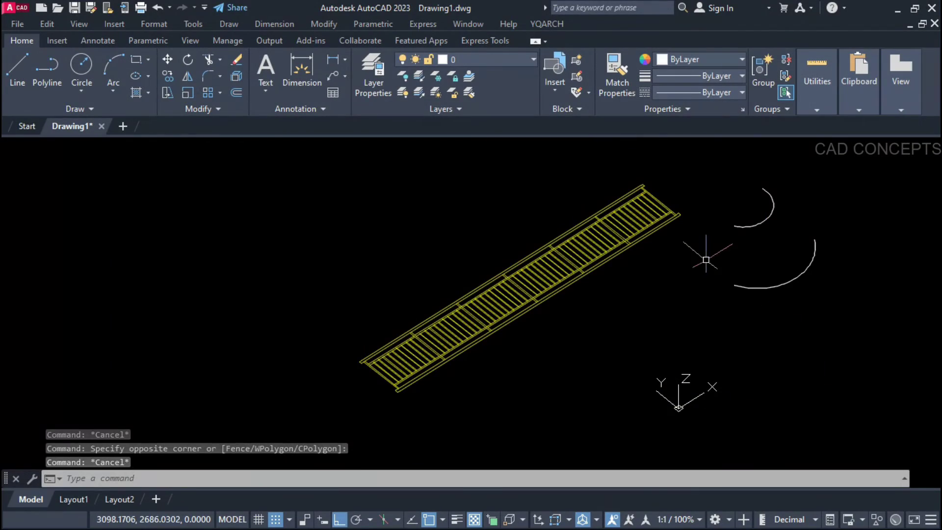
text(TF)
key(Return)
double_click(576, 258)
click(302, 437)
click(608, 275)
key(Return)
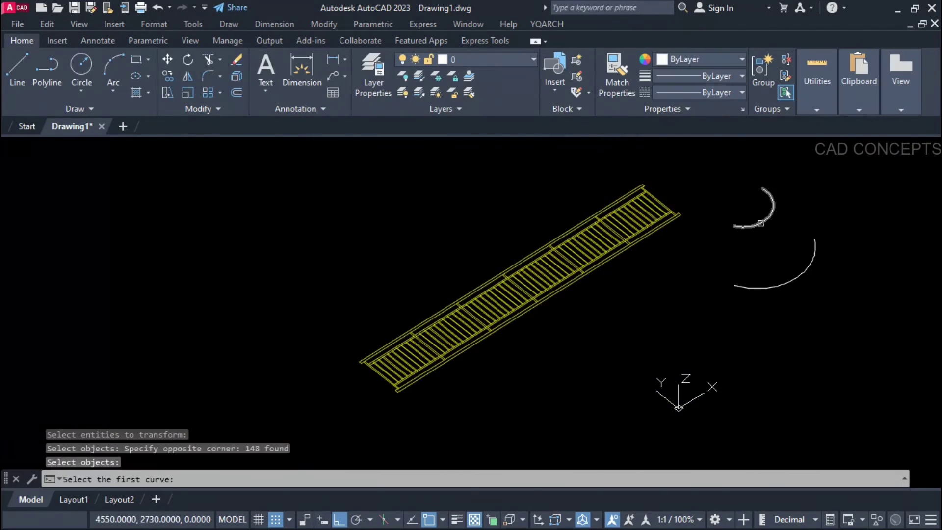
click(772, 211)
click(780, 285)
key(Return)
Step: Orbit the view with 3DO to inspect the curved railing in 3D
scroll(516, 338, up, 4)
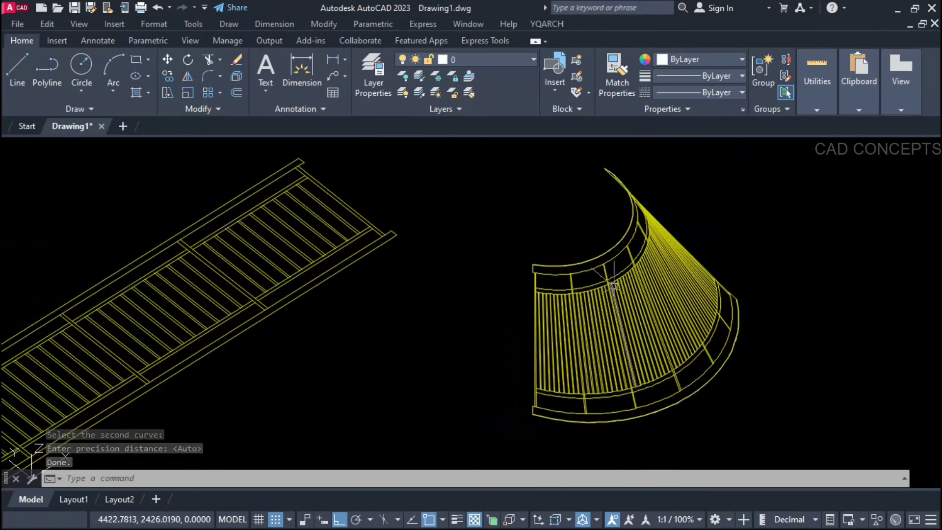
click(259, 520)
text(3DO)
key(Return)
drag(500, 330, 652, 311)
key(Escape)
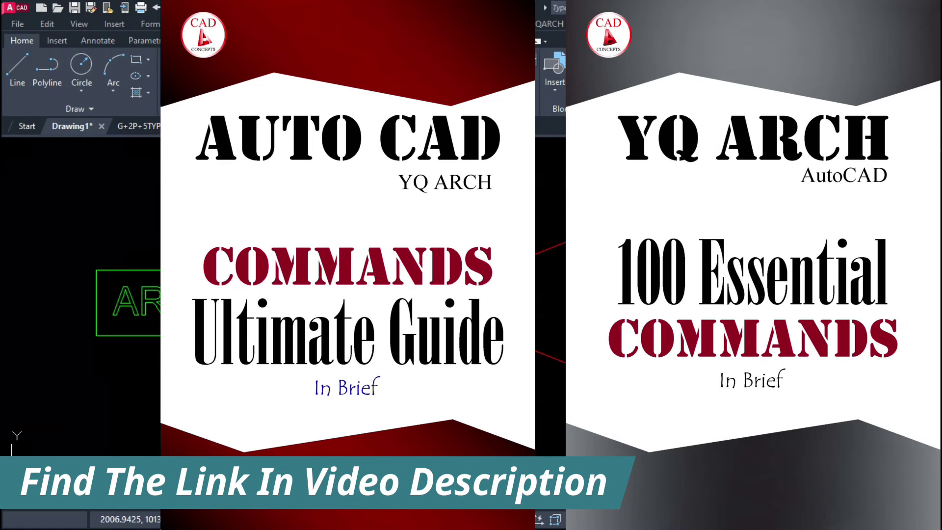
Step: Project the boxed ARCHITECTURE text into the trapezoid at Auto precision
drag(54, 228, 447, 354)
key(Return)
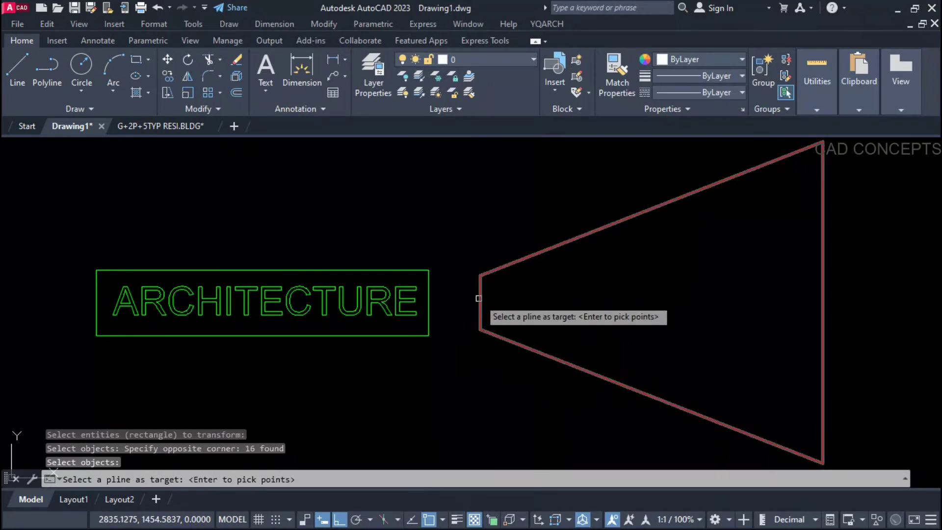
click(478, 298)
key(Return)
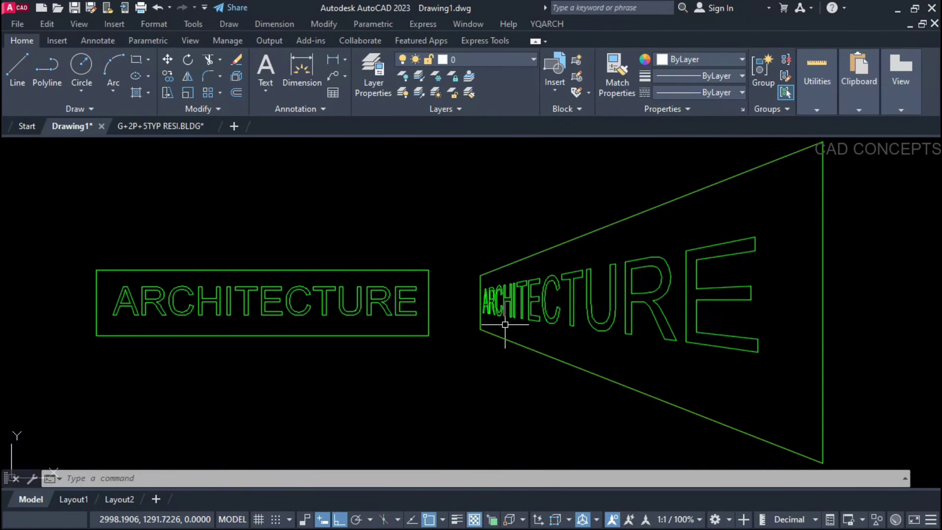
scroll(505, 324, up, 3)
scroll(491, 280, down, 3)
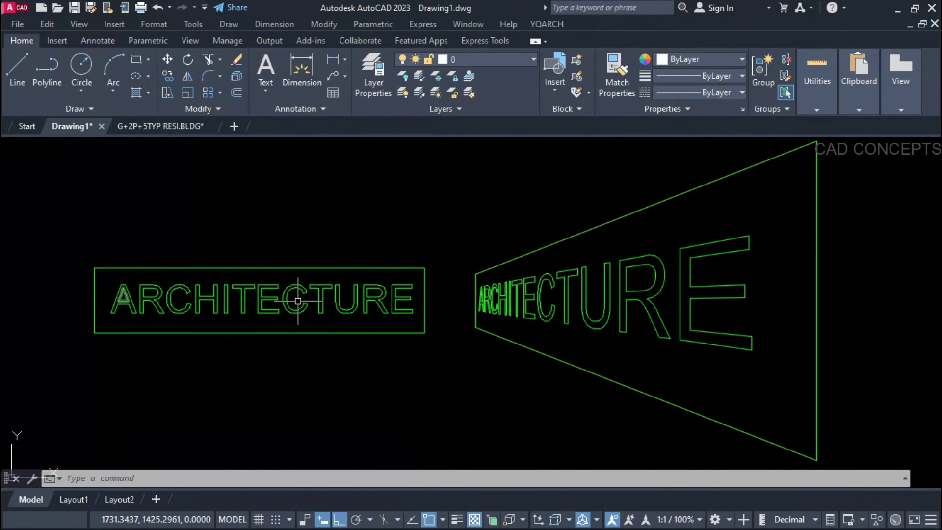
Step: Delete the warped copy, move the trapezoid's narrow end right, and re-project the text
key(Delete)
drag(540, 255, 442, 354)
click(665, 312)
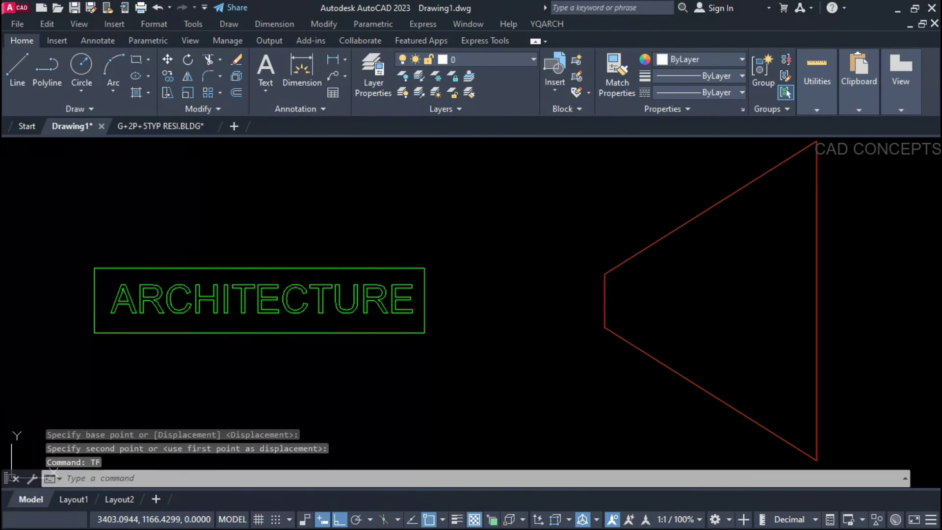
drag(624, 145, 314, 422)
click(603, 298)
key(Return)
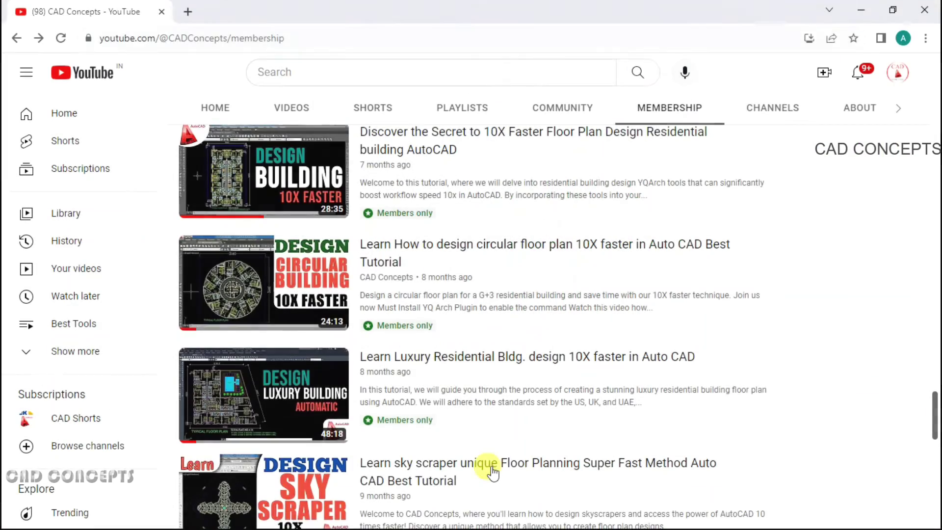
Step: Scroll through the YouTube Membership tab's members-only tutorials and download posts
scroll(491, 466, up, 3)
scroll(540, 472, up, 10)
scroll(572, 474, down, 12)
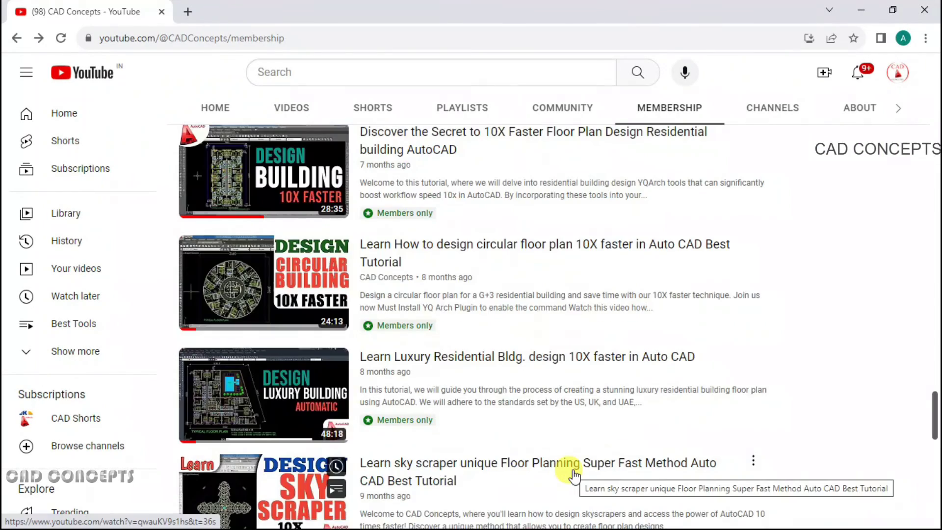
scroll(574, 474, up, 15)
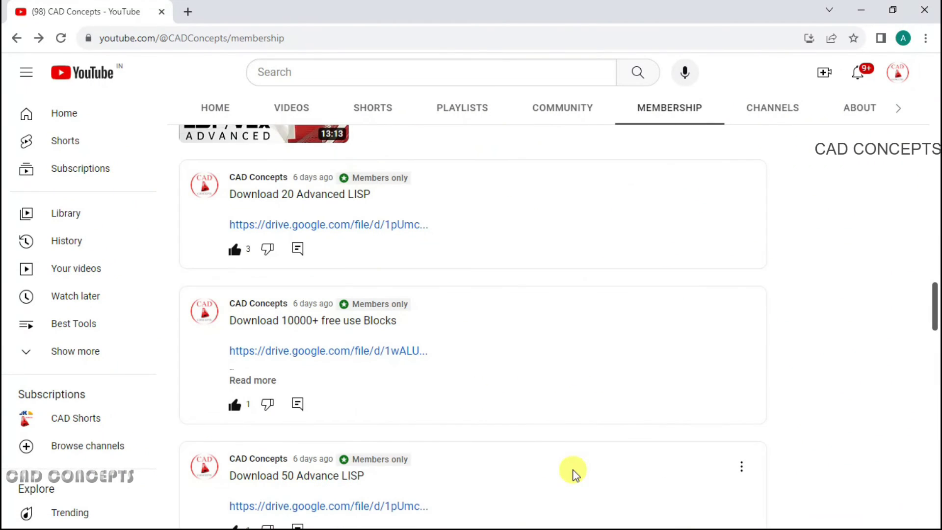
scroll(576, 473, up, 7)
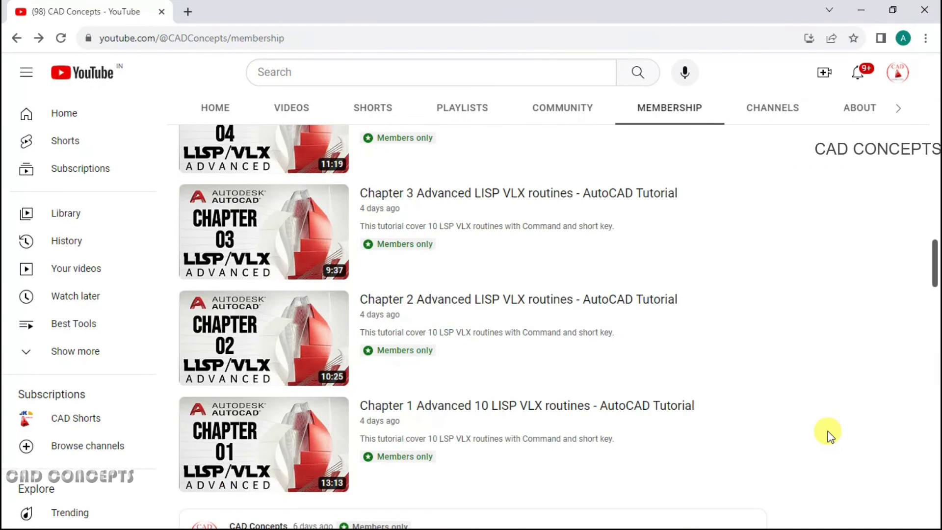
scroll(829, 435, down, 8)
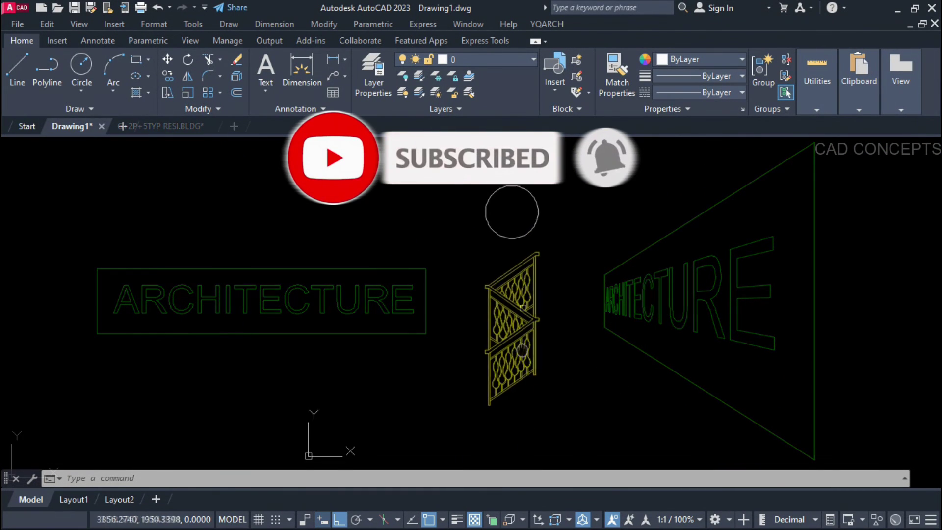
Step: Wrap the railing panel around the circle with Projective Transform at Auto precision
click(557, 255)
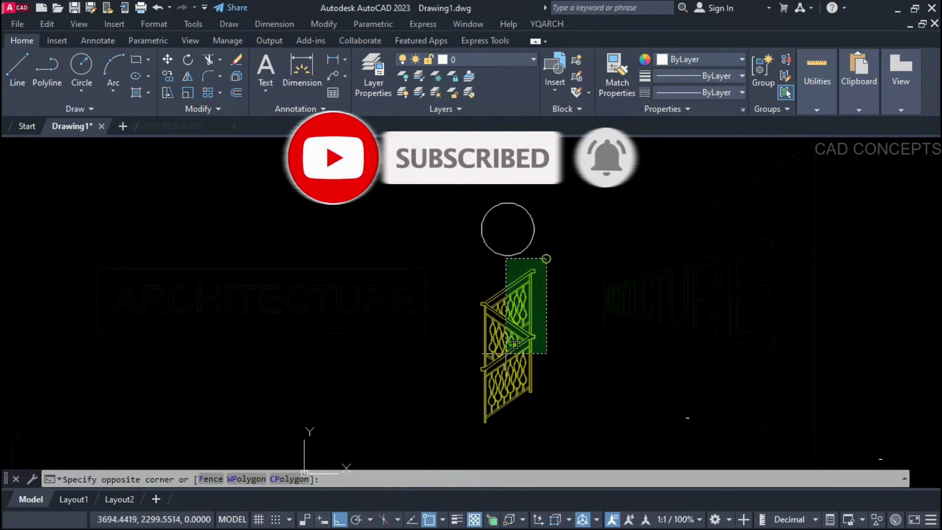
key(Escape)
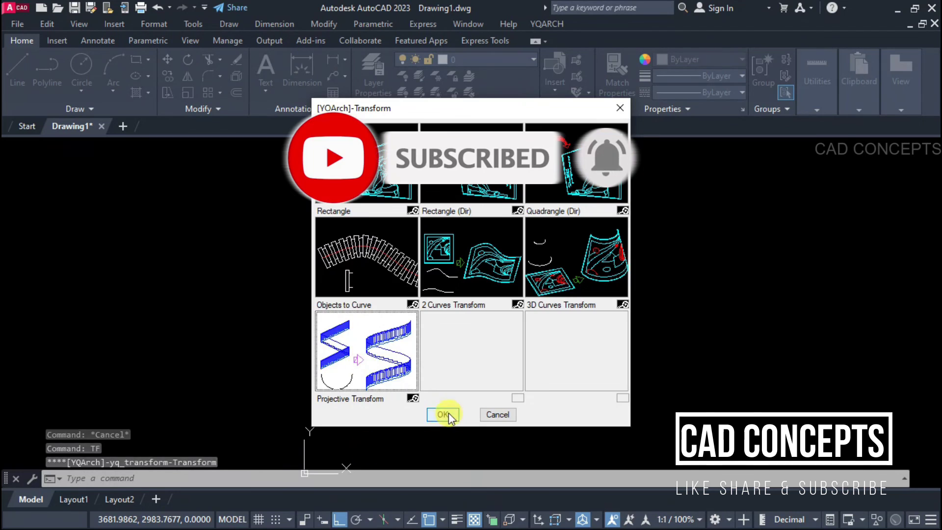
click(448, 413)
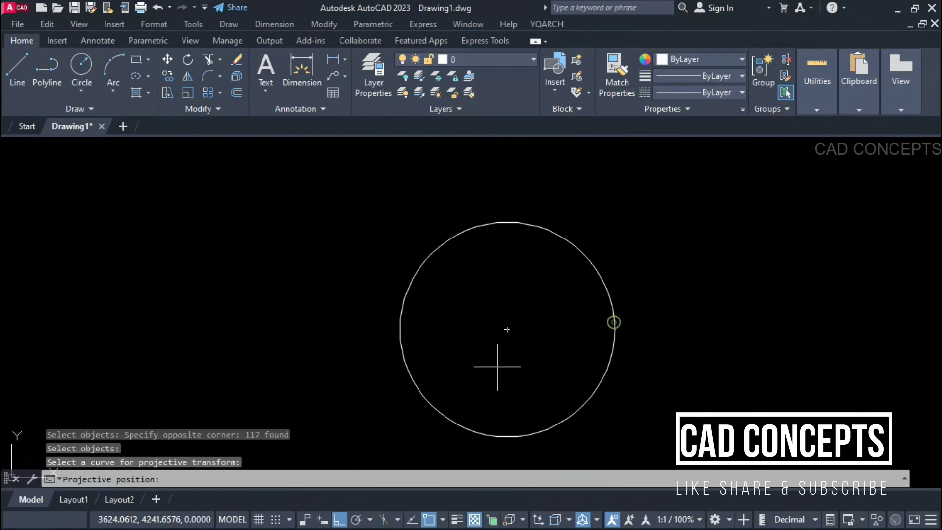
key(Return)
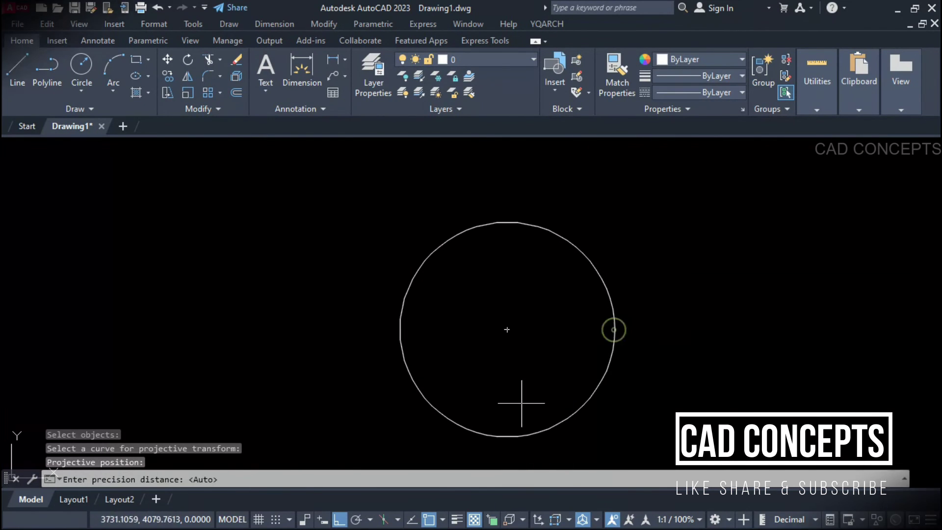